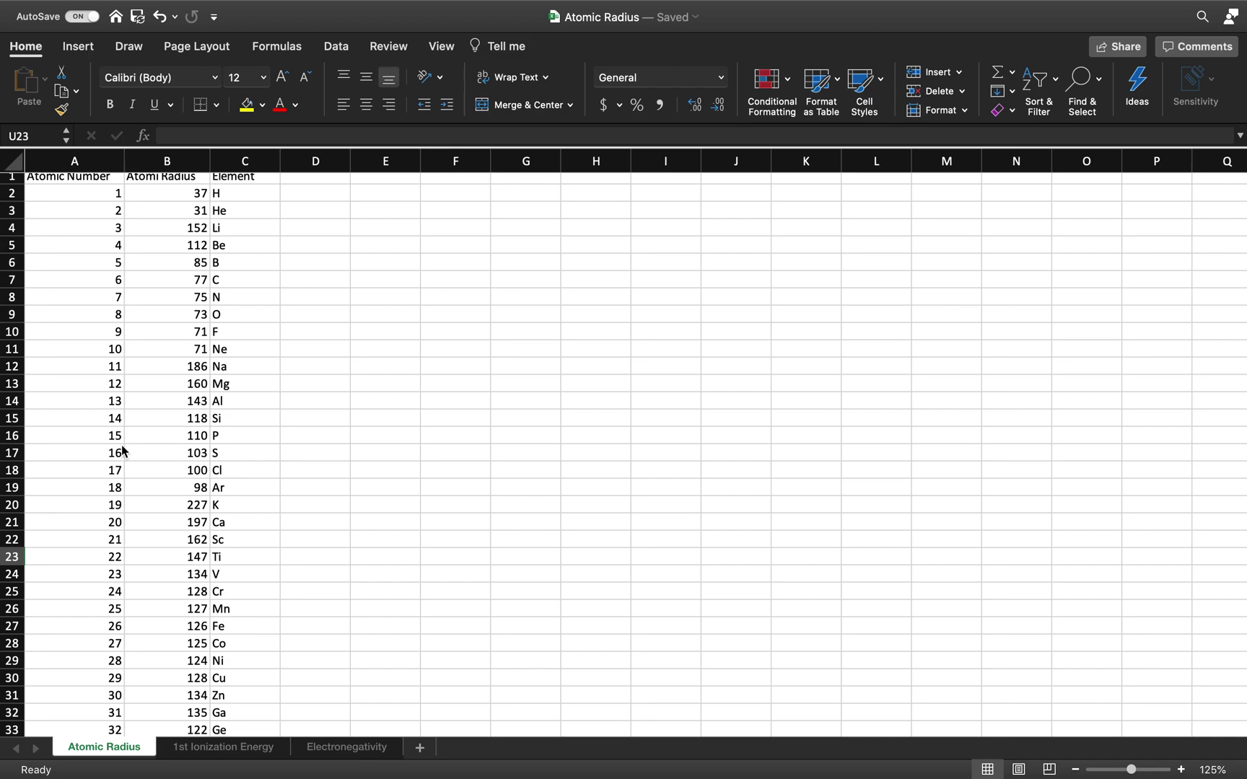
Select cells A2:B37, the atomic number and atomic radius values for elements 1–36
scroll(121, 451, "down", 8)
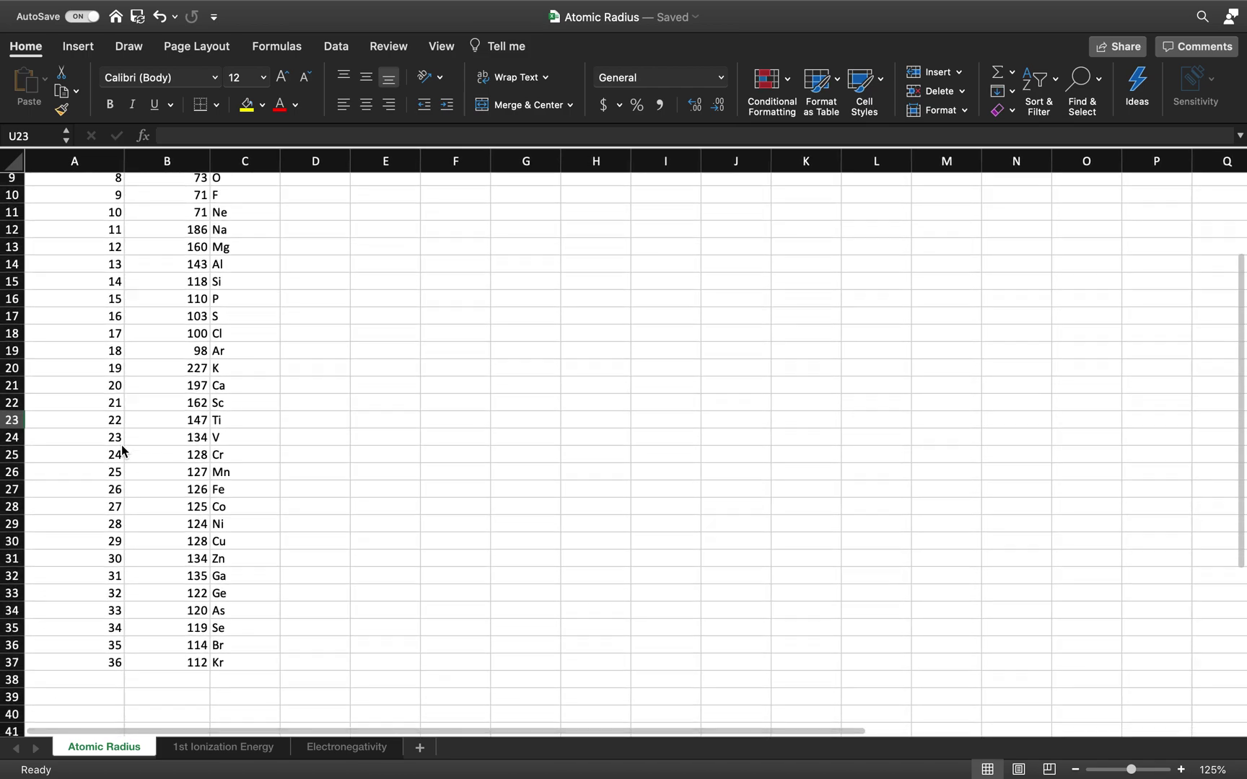
scroll(121, 451, "up", 8)
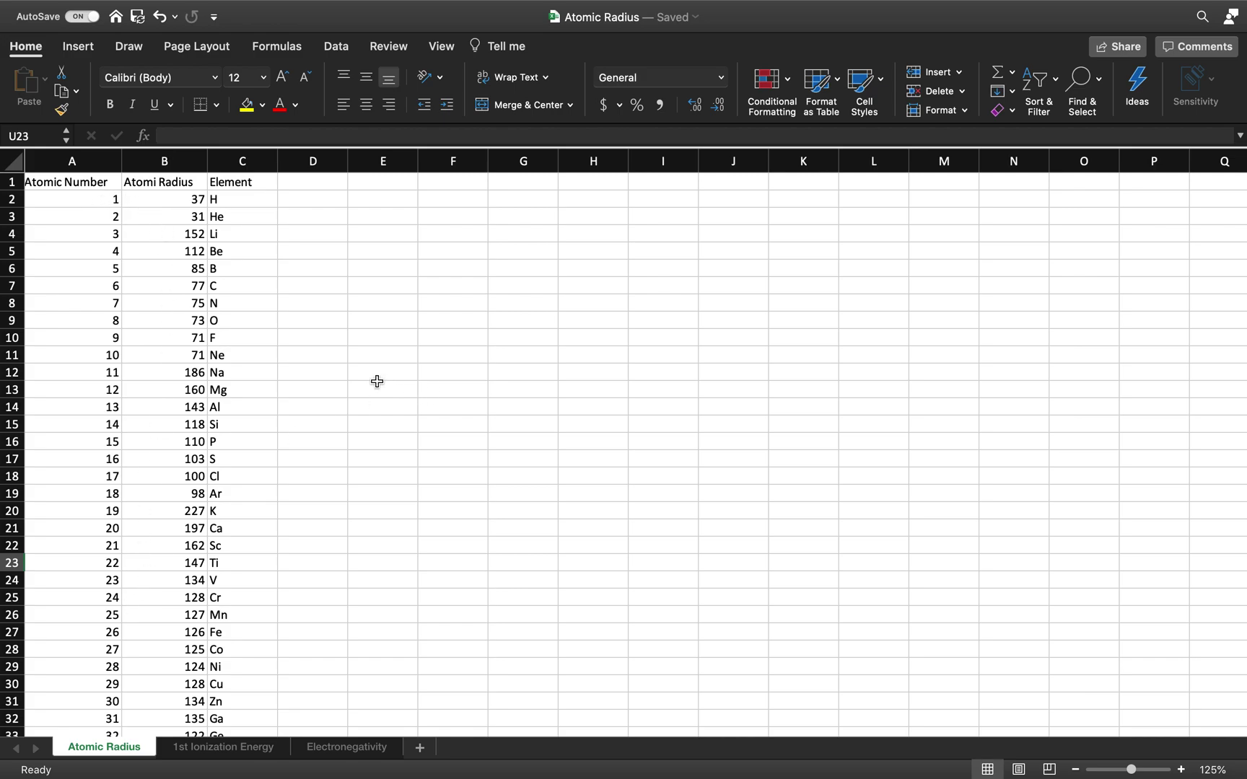
left_click_drag(377, 383, 298, 429)
left_click(445, 493)
scroll(426, 525, "down", 5)
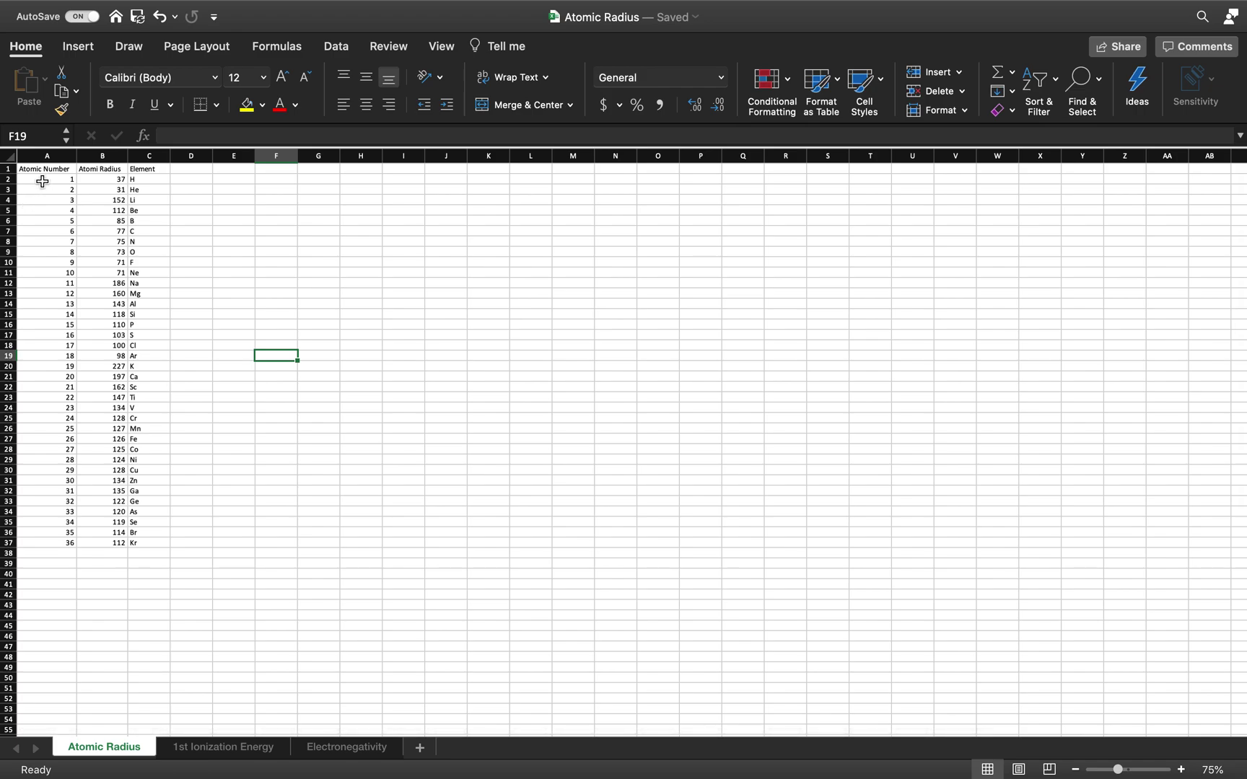
left_click_drag(43, 181, 118, 535)
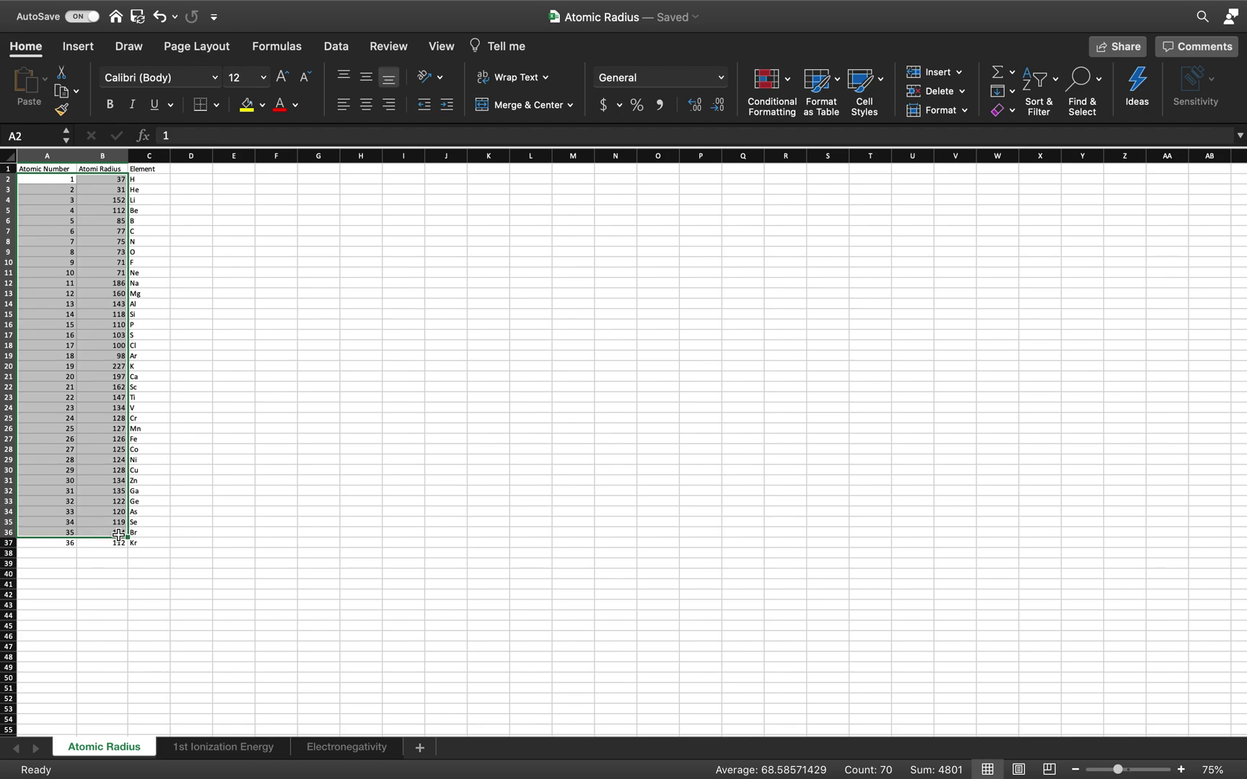
left_click(215, 261)
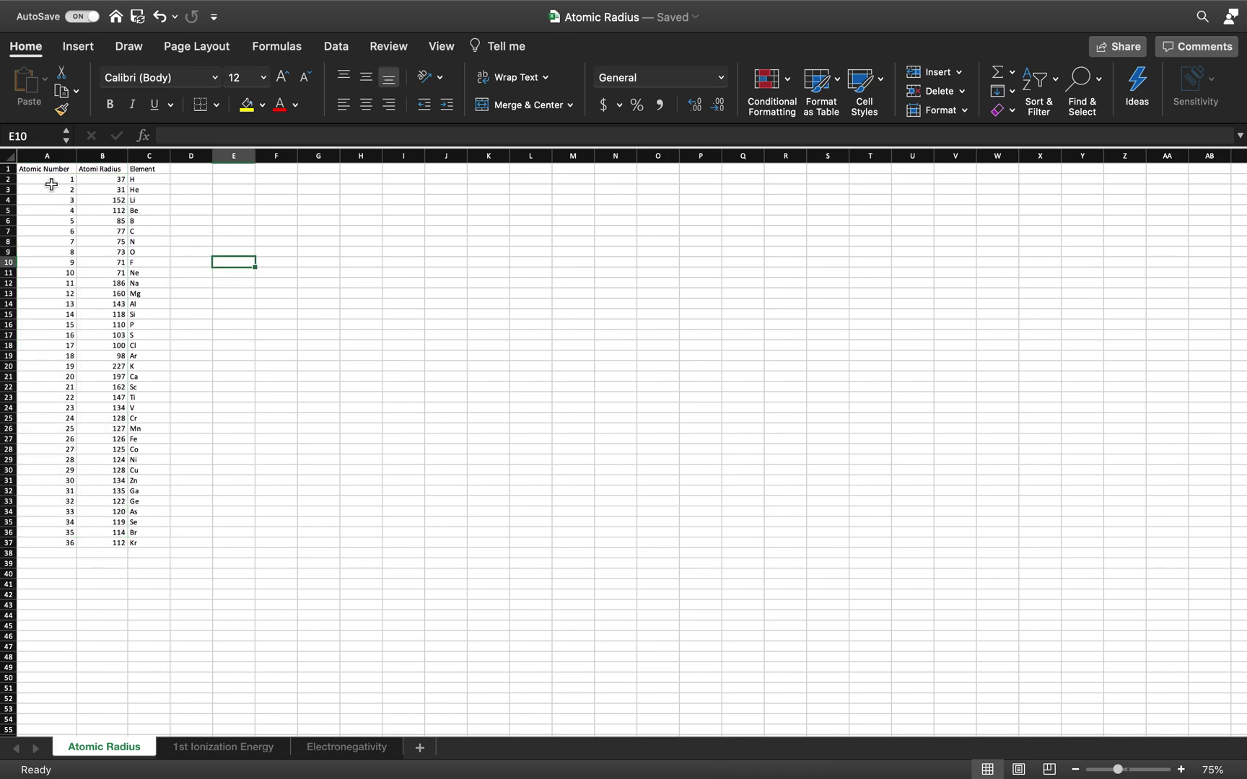
left_click_drag(52, 184, 118, 546)
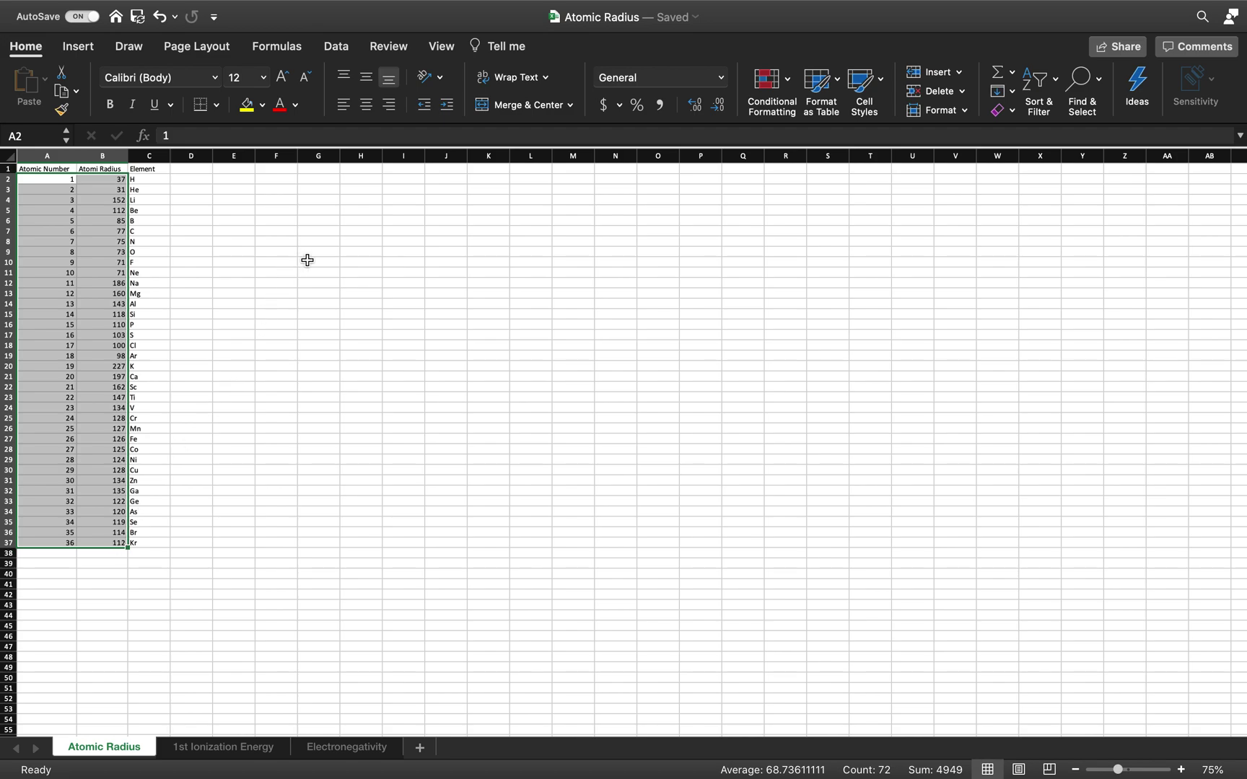
left_click(86, 49)
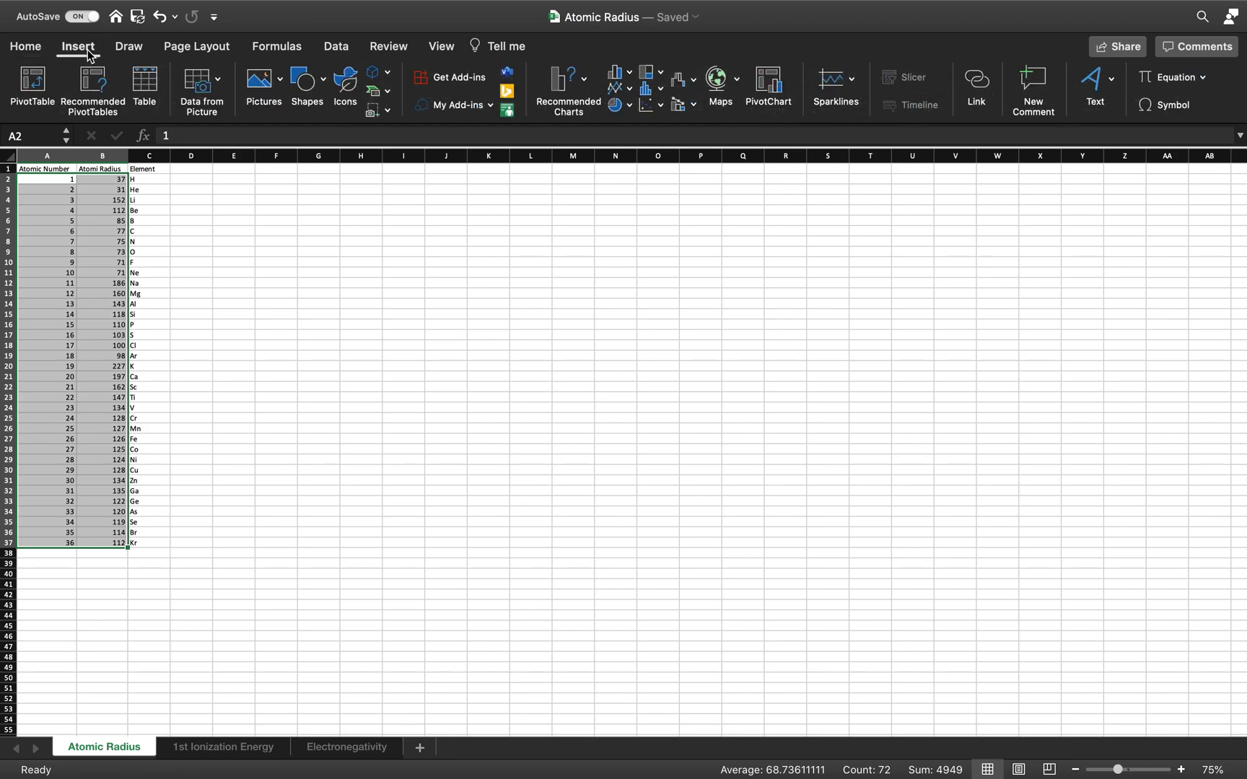
Insert a Scatter with Straight Lines and Markers chart from the selected data
left_click(648, 109)
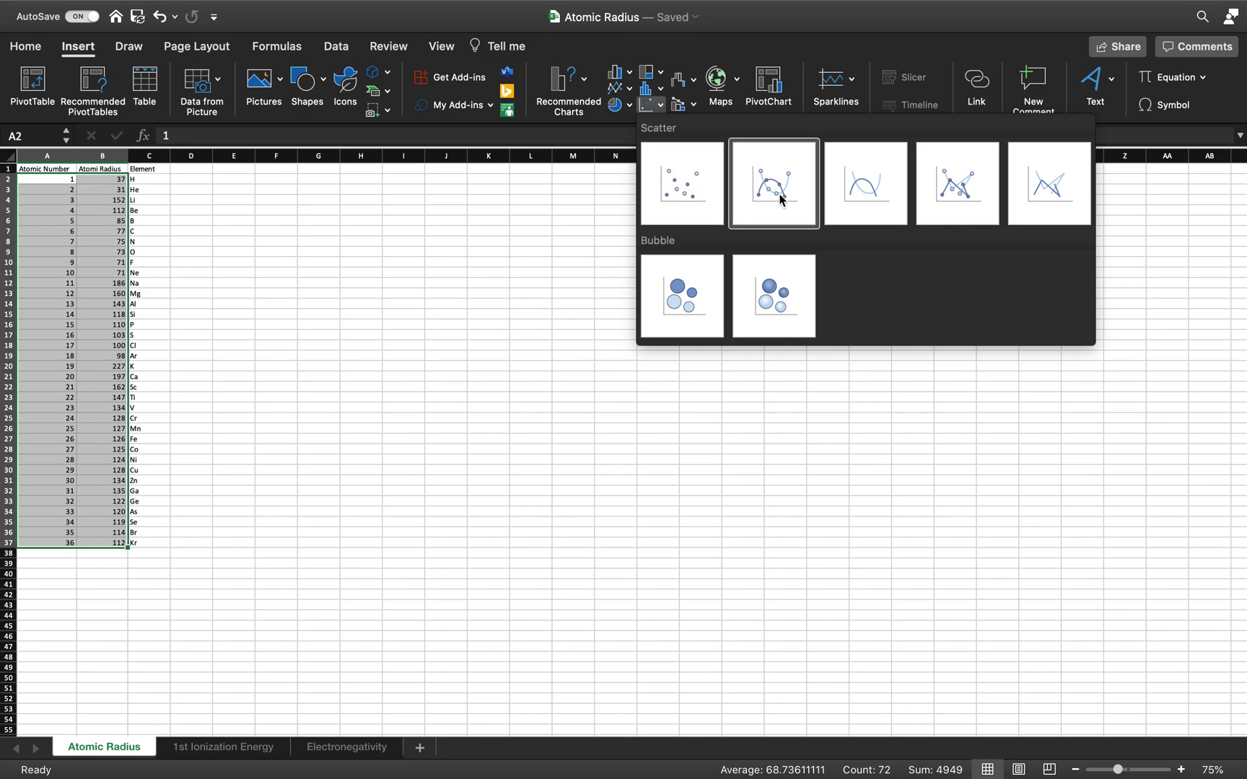
left_click(945, 197)
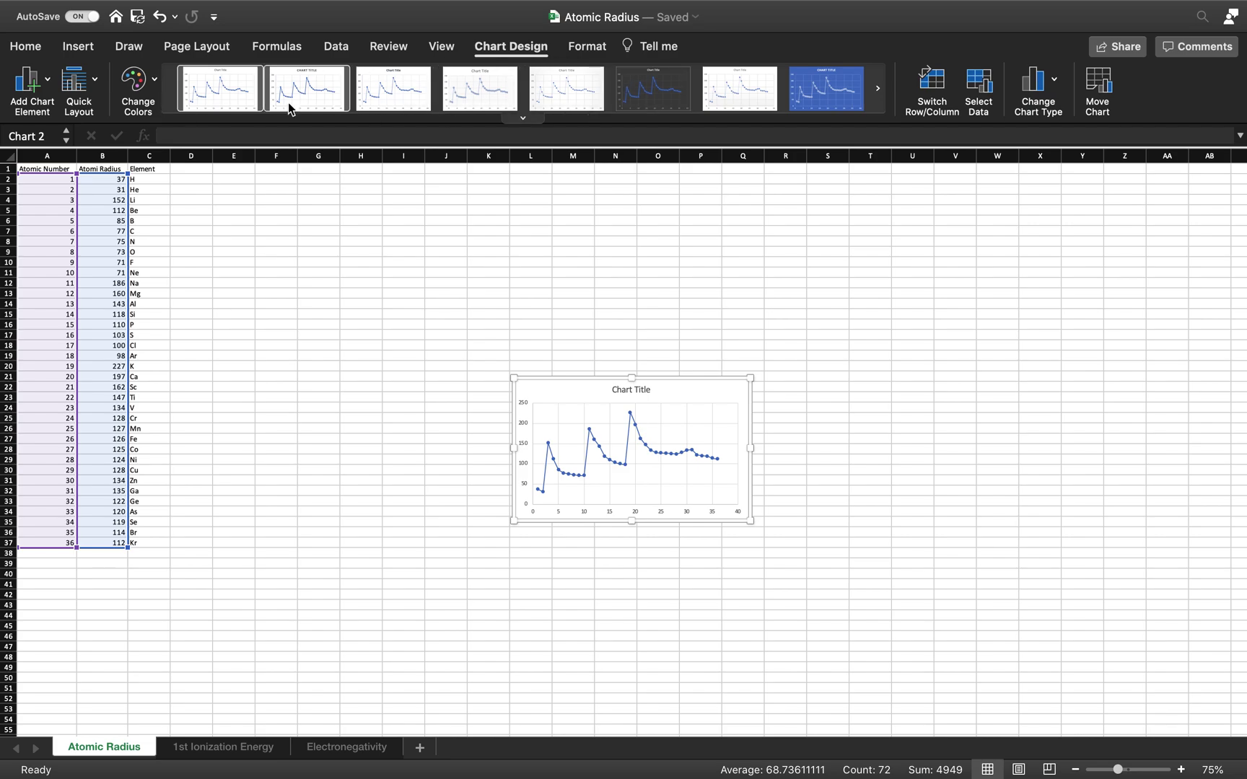
Apply Quick Layout 1 for axis titles and a Series1 legend, and move the chart up-left
left_click(76, 88)
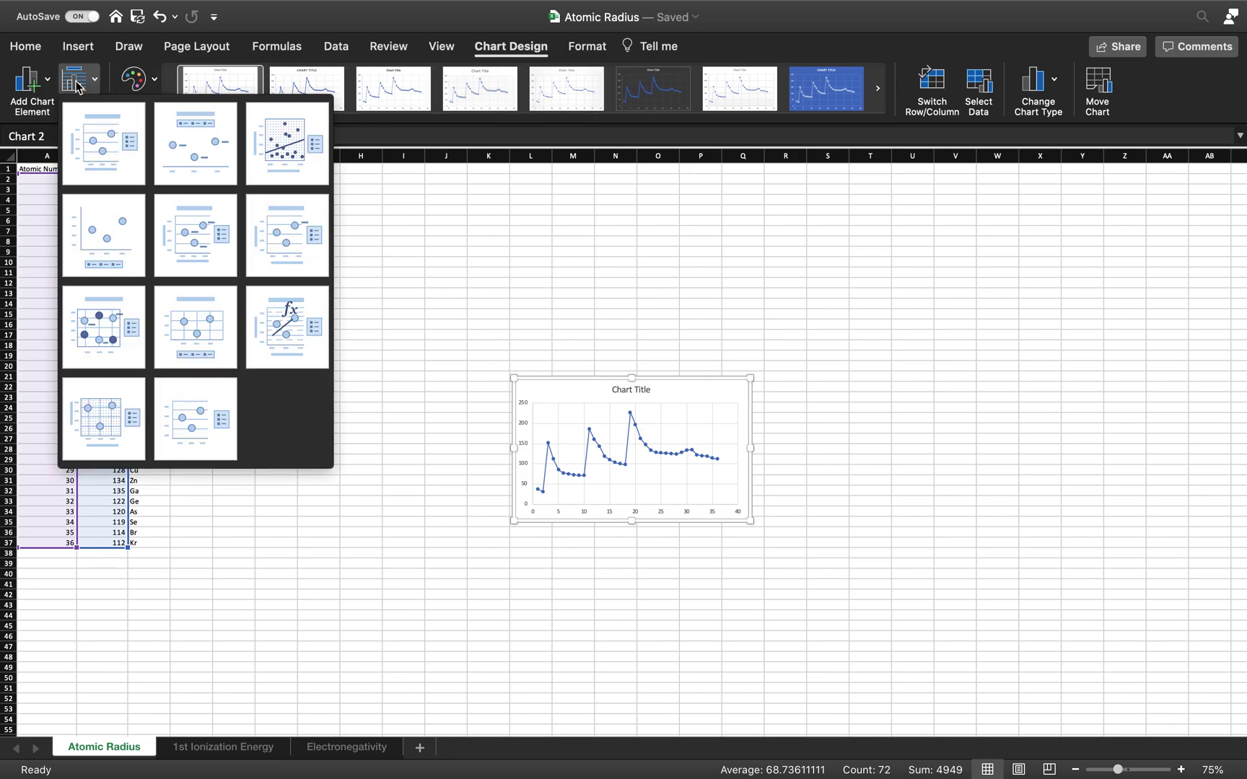
left_click(99, 137)
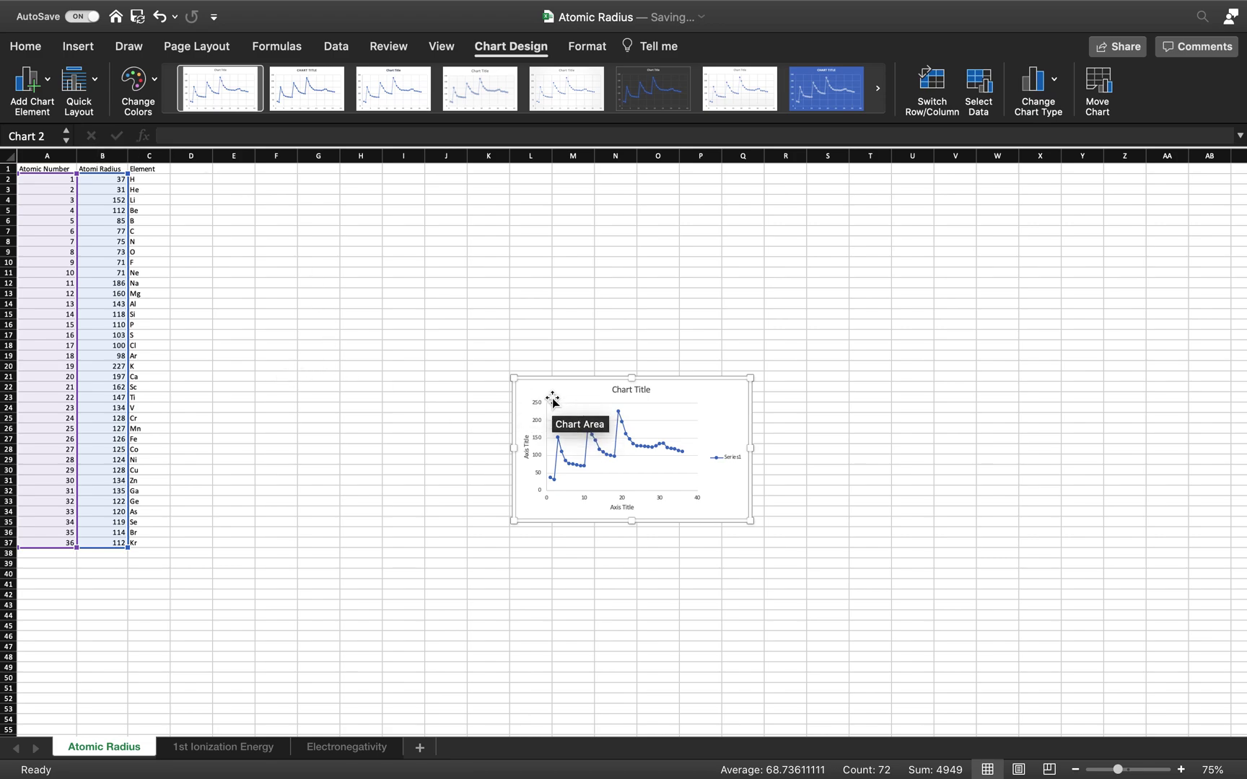
left_click_drag(549, 396, 356, 326)
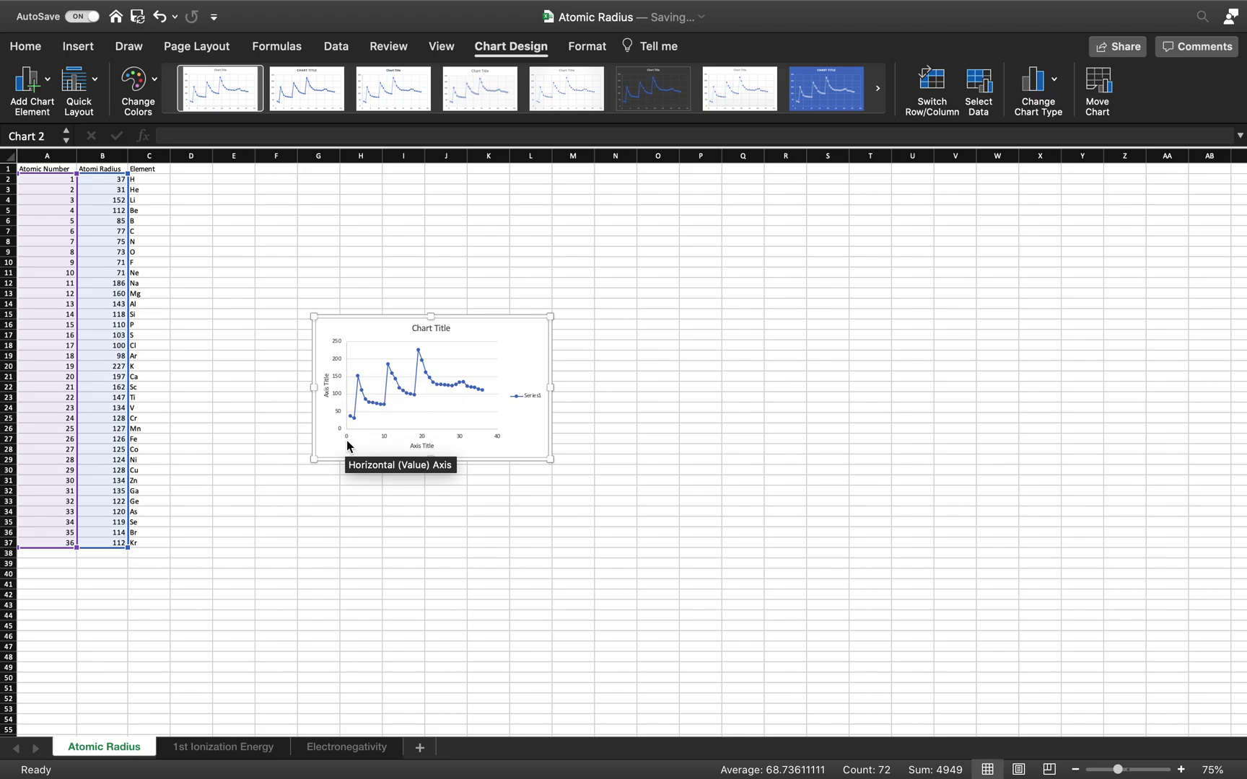
scroll(347, 445, "up", 5)
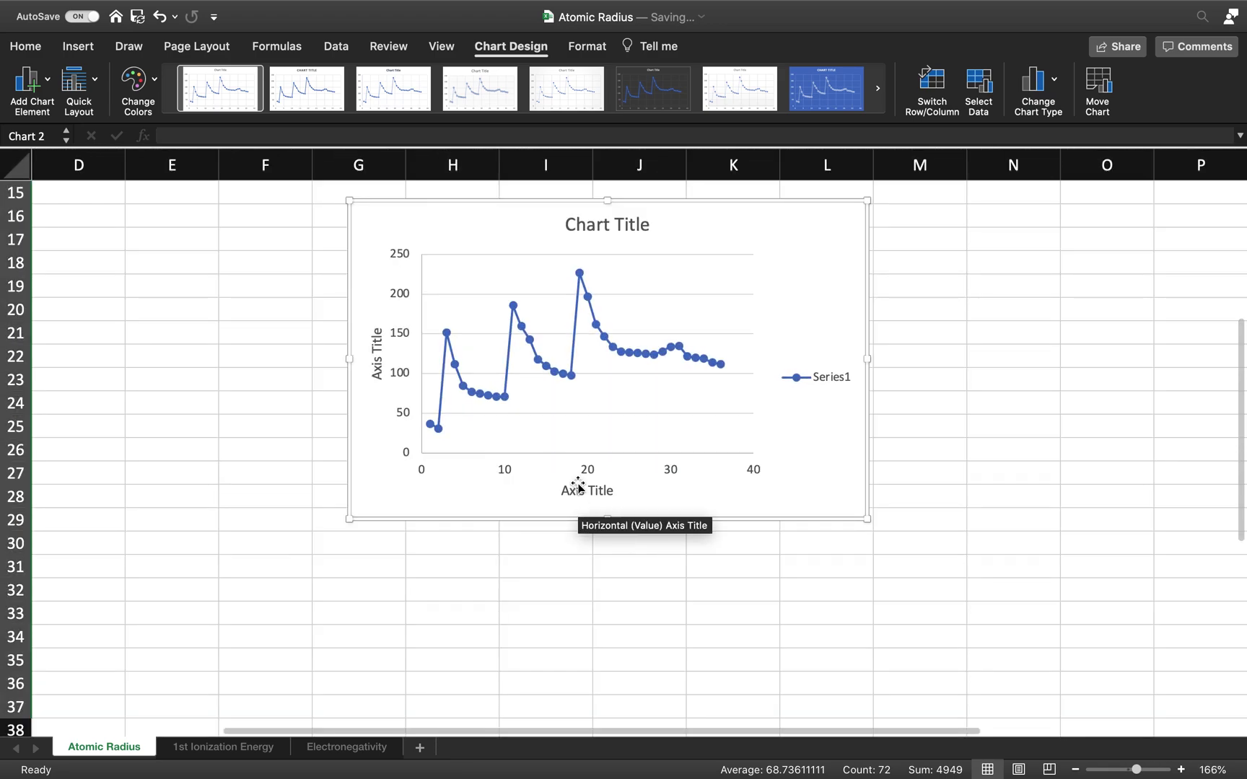
Title the horizontal axis 'Atomic Number'
left_click(597, 493)
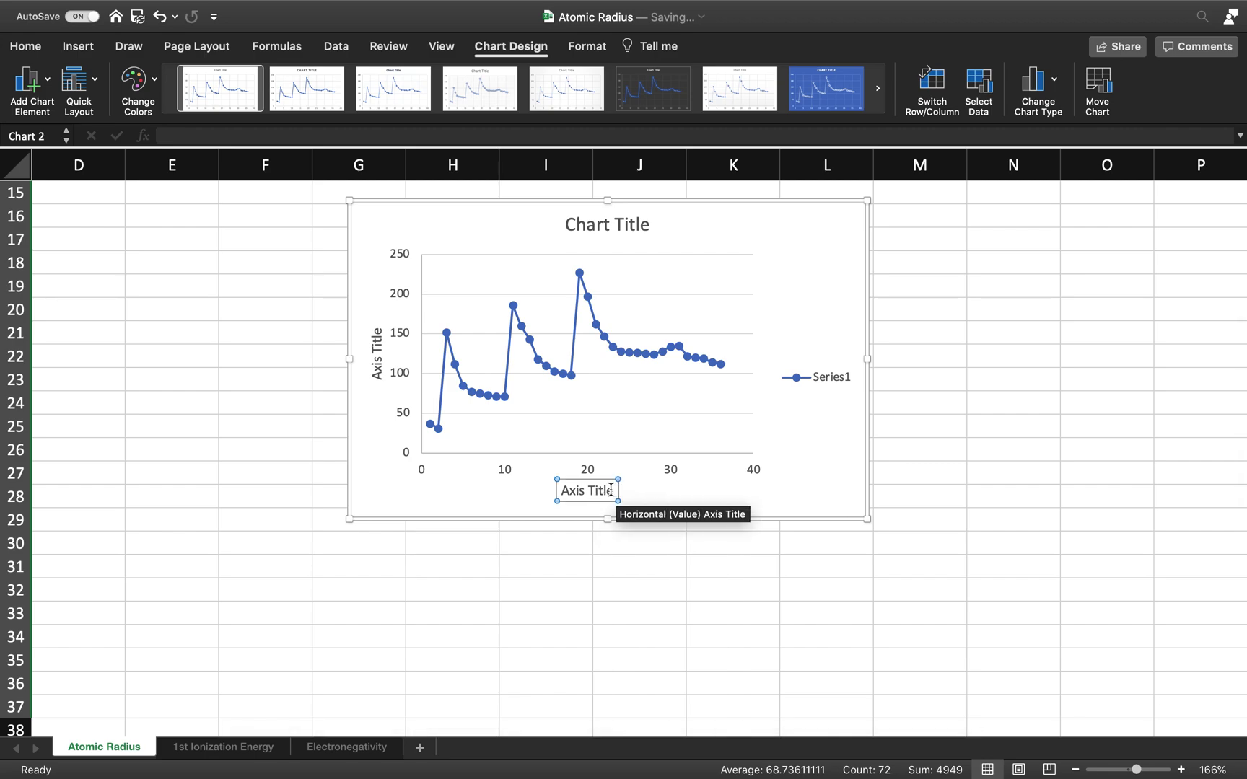
left_click(612, 491)
key("BackSpace")
key("BackSpace")
key("BackSpace")
key("BackSpace")
key("BackSpace")
key("BackSpace")
key("BackSpace")
key("BackSpace")
key("BackSpace")
key("BackSpace")
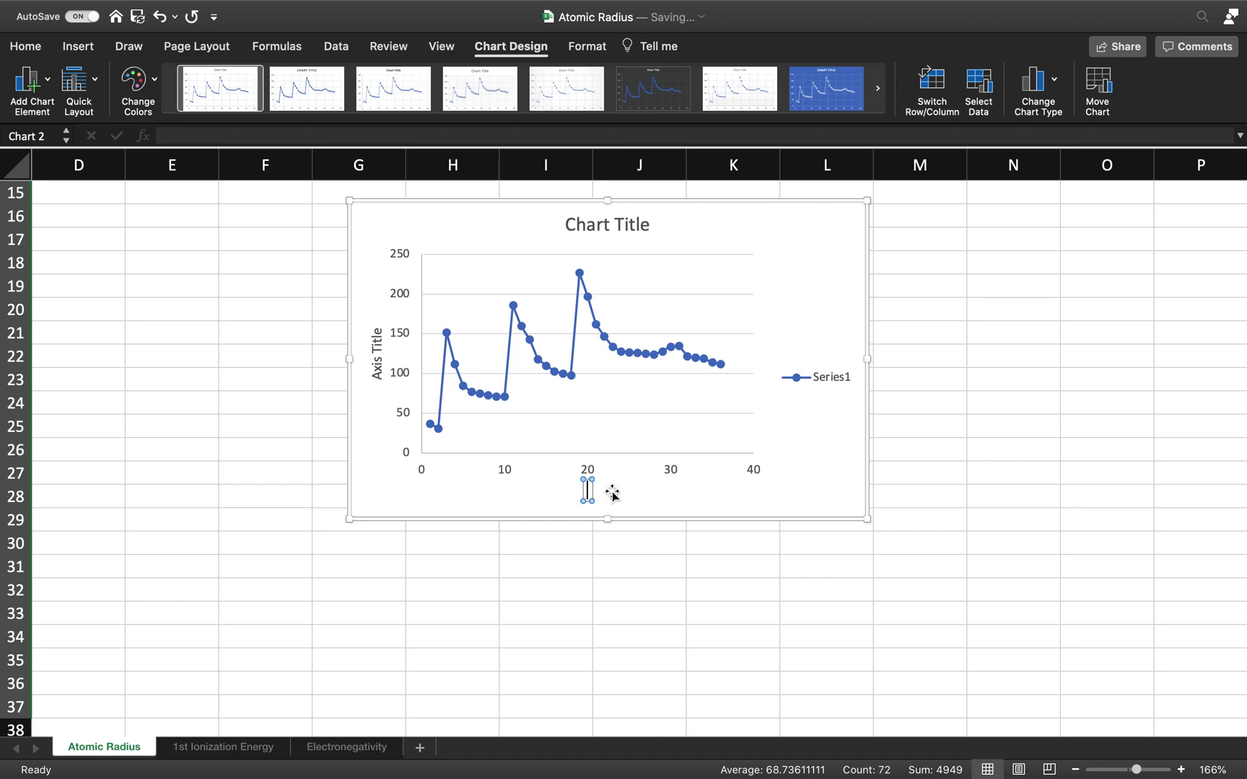
type("Atomic")
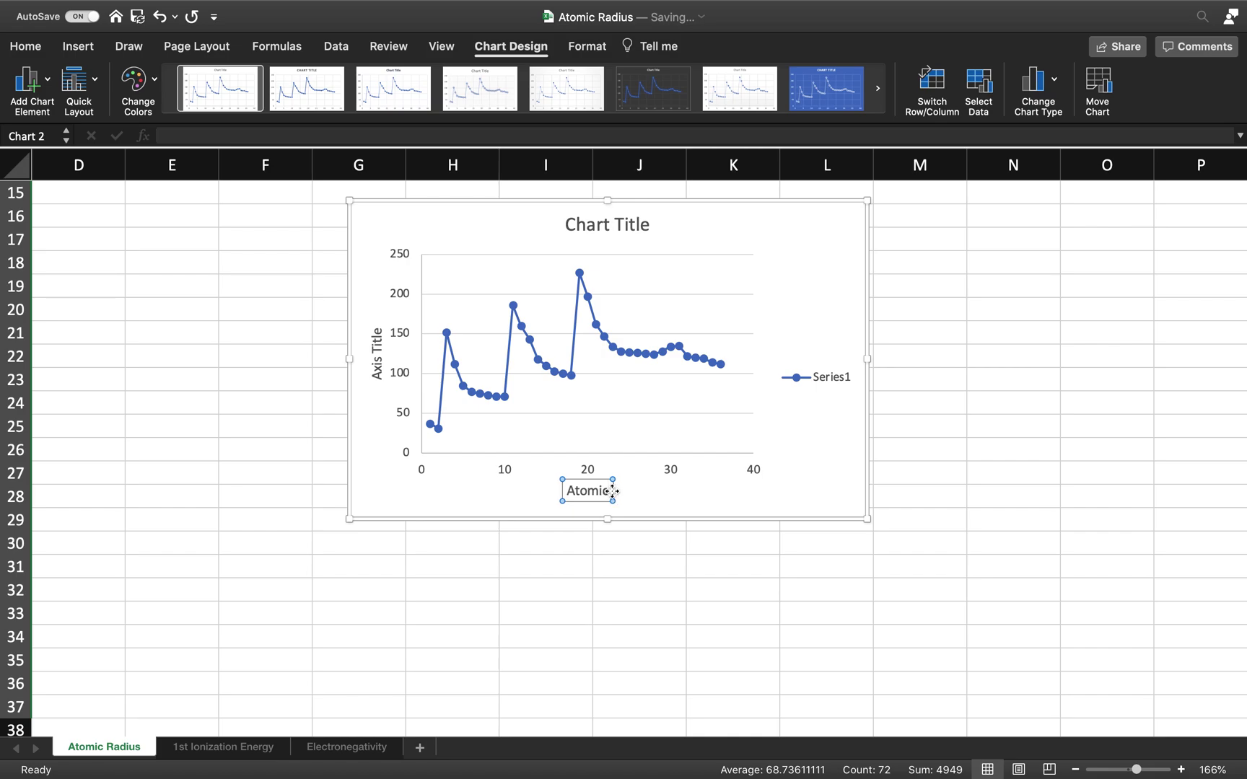
type(" Number")
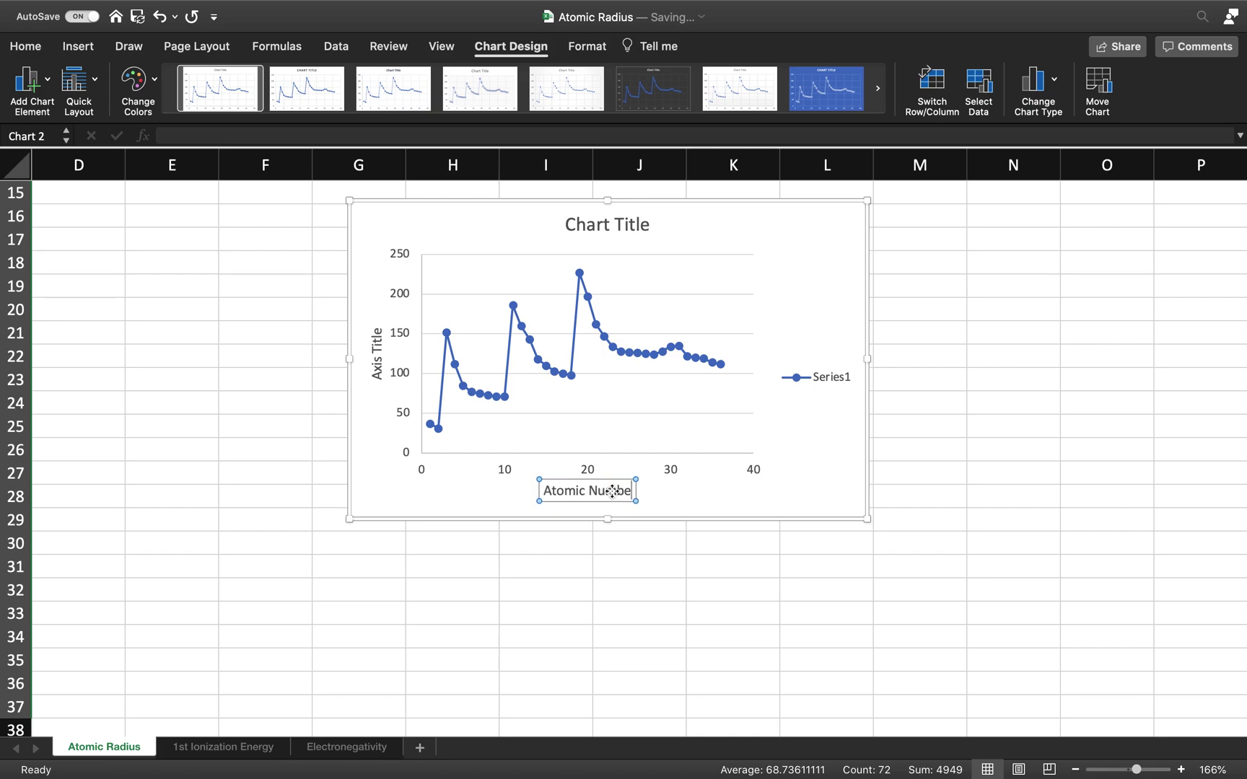
Title the vertical axis 'Atomic Radius'
left_click(374, 356)
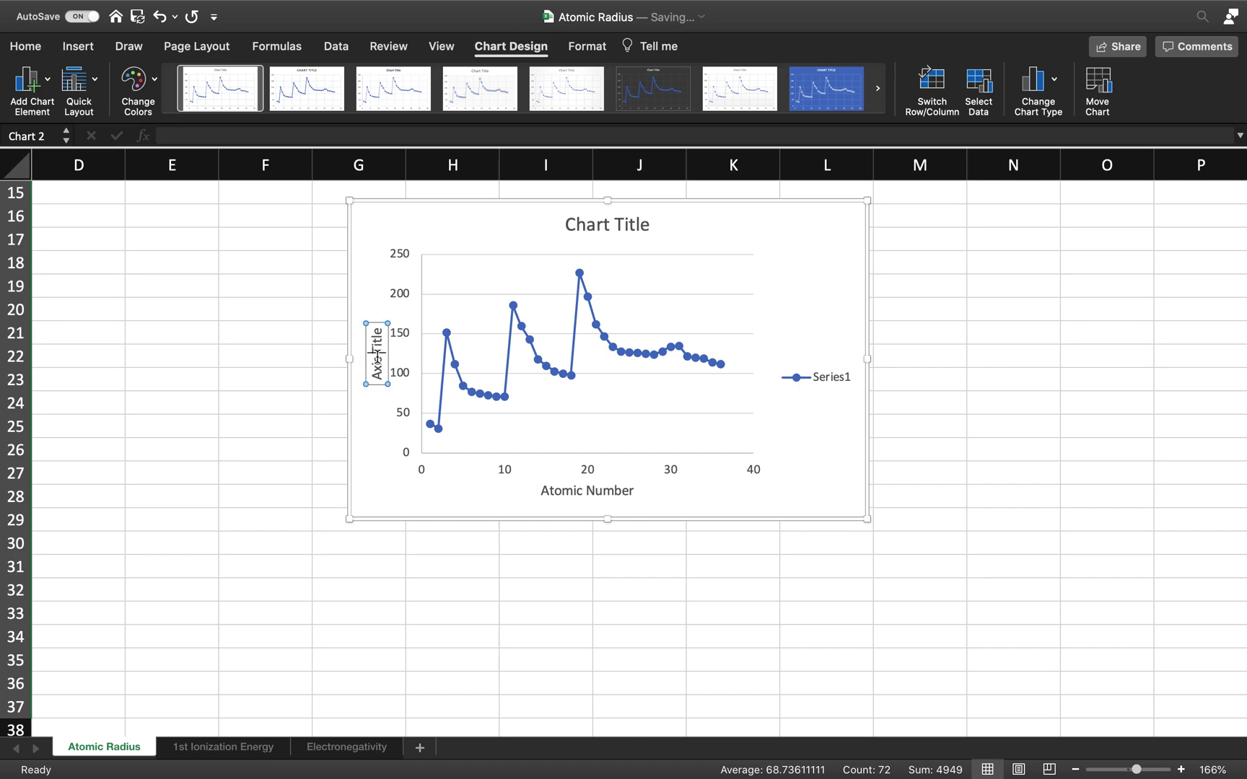
key("Right")
key("Right")
key("Right")
key("Right")
key("BackSpace")
key("BackSpace")
key("BackSpace")
key("BackSpace")
key("BackSpace")
key("BackSpace")
key("BackSpace")
key("BackSpace")
key("BackSpace")
key("BackSpace")
type("Atomic")
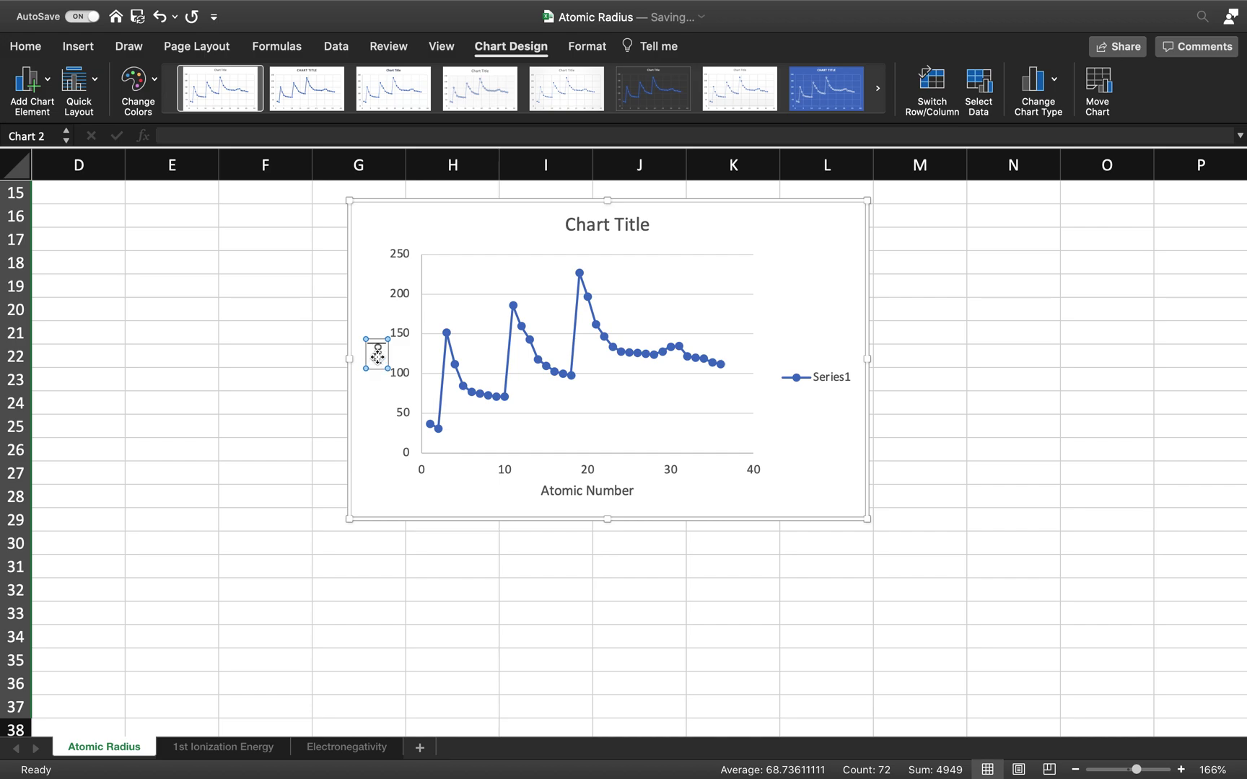
type(" Radius")
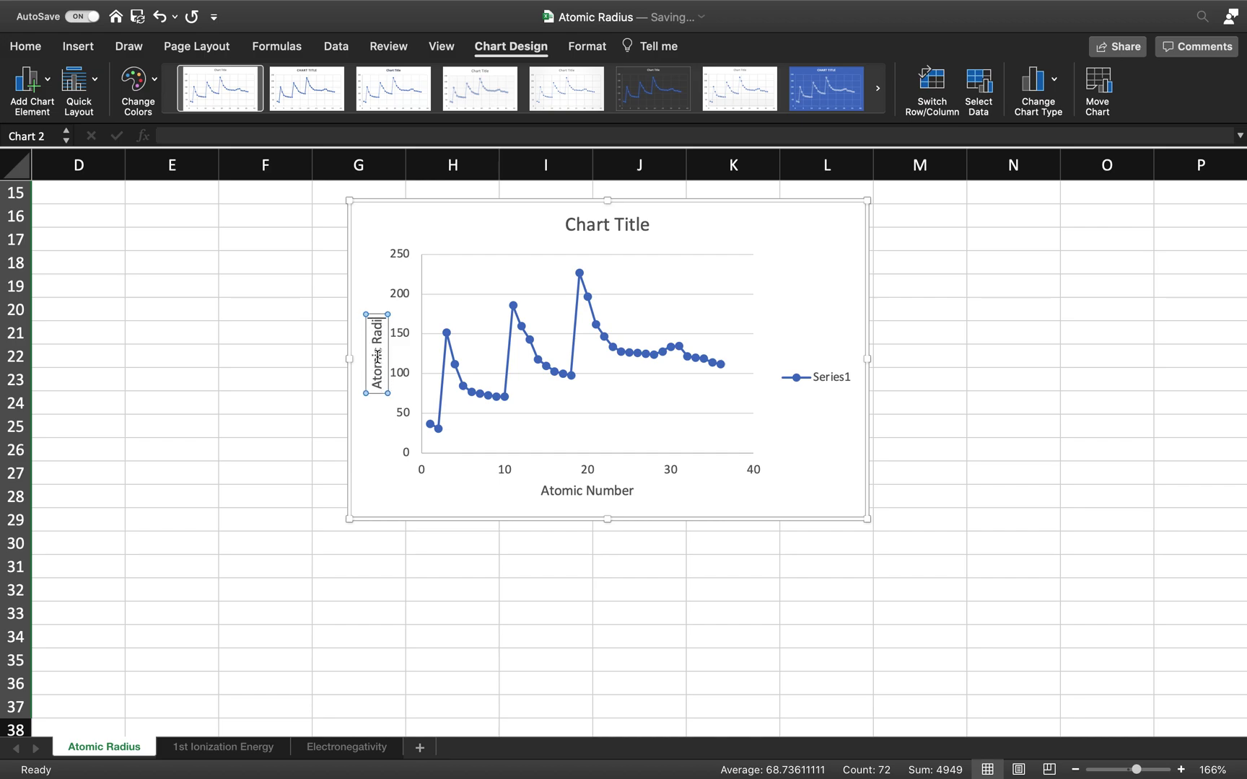
Change the chart title to 'Atomic Number v Atomic Radius' and move the chart nearer the table
left_click(607, 224)
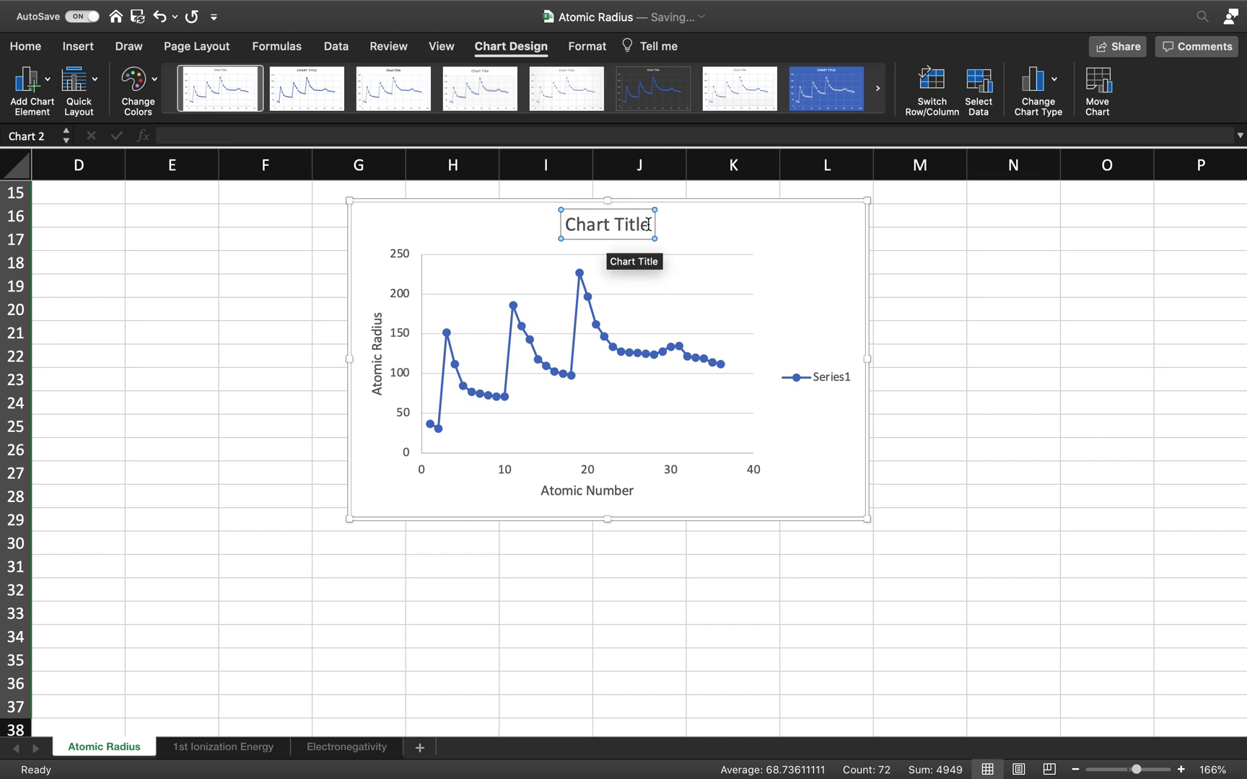
left_click(642, 225)
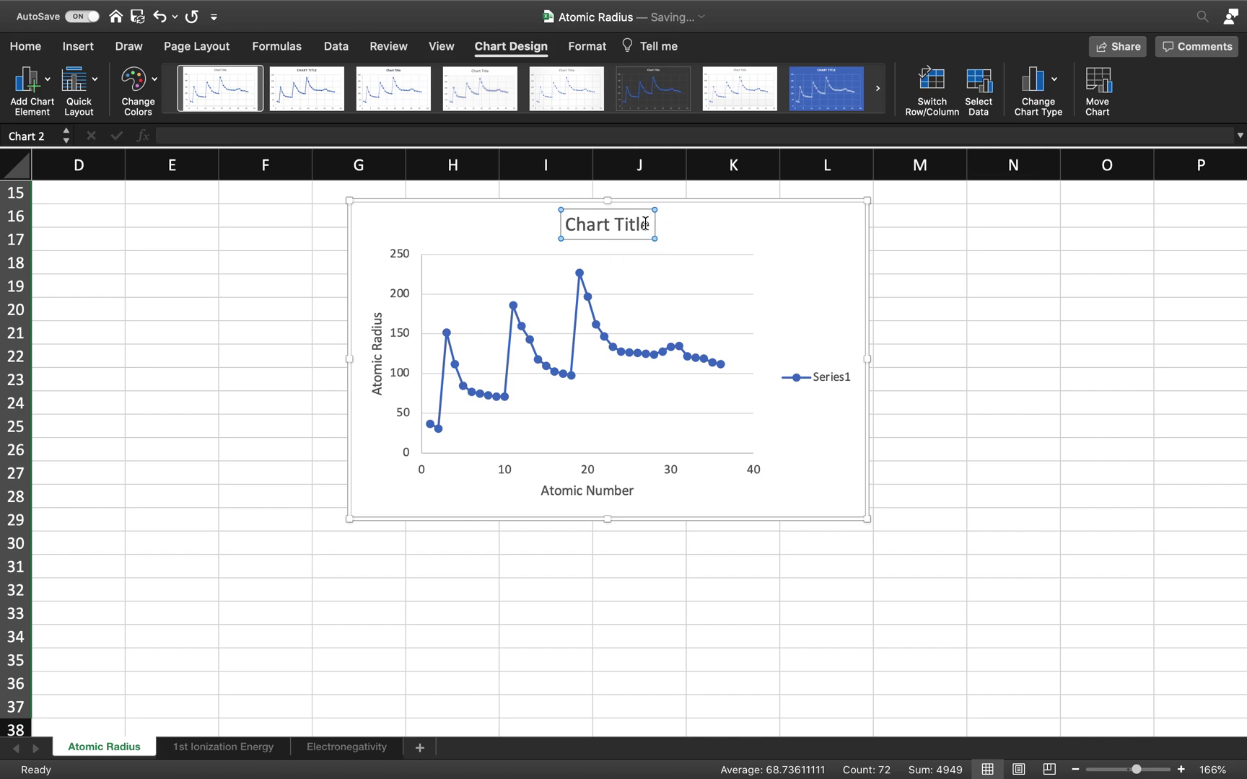
key("Delete")
key("BackSpace")
key("BackSpace")
key("BackSpace")
key("BackSpace")
key("BackSpace")
key("BackSpace")
key("BackSpace")
key("BackSpace")
key("BackSpace")
key("BackSpace")
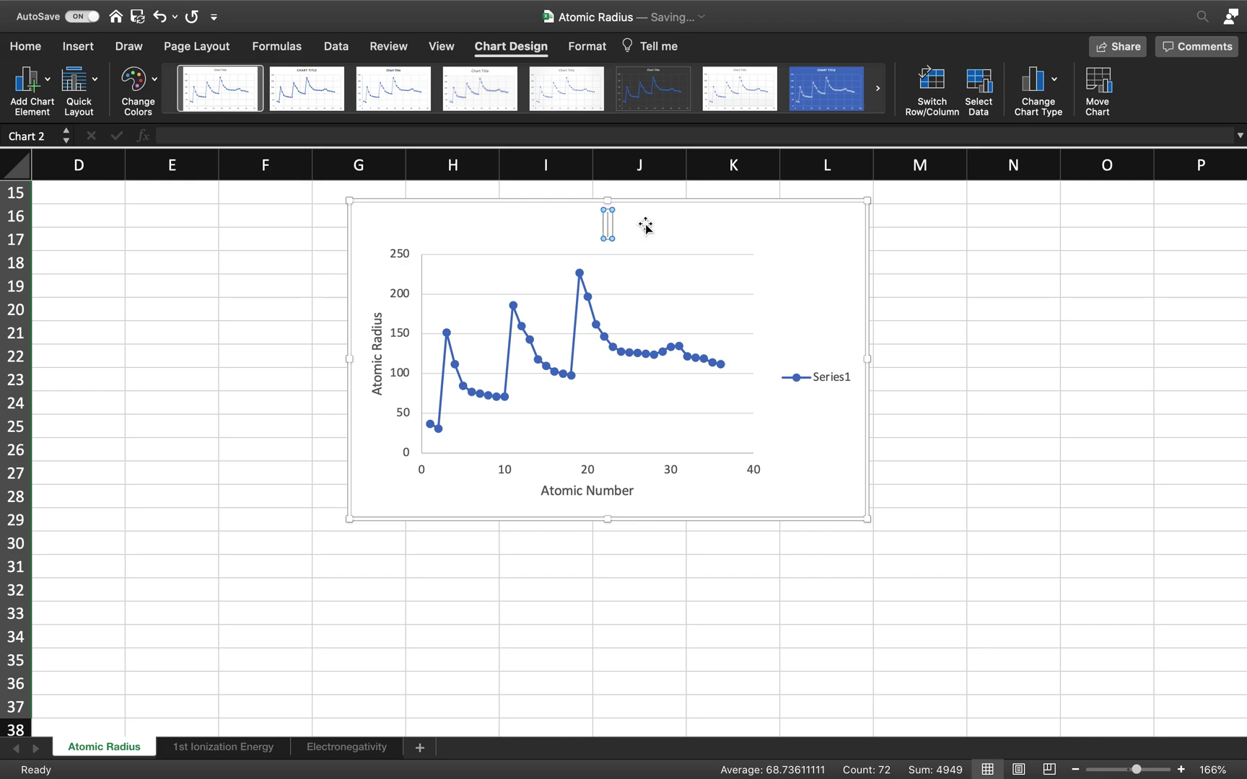
type("Atomic")
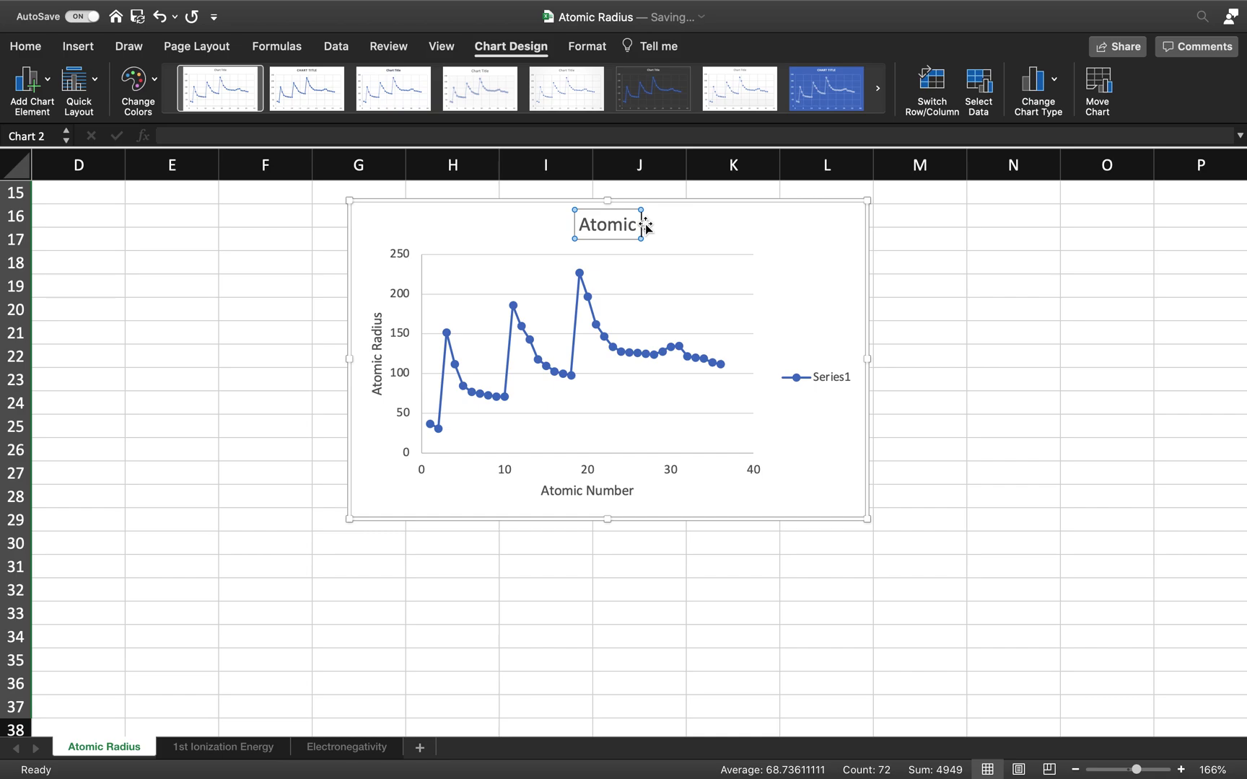
type(" Number")
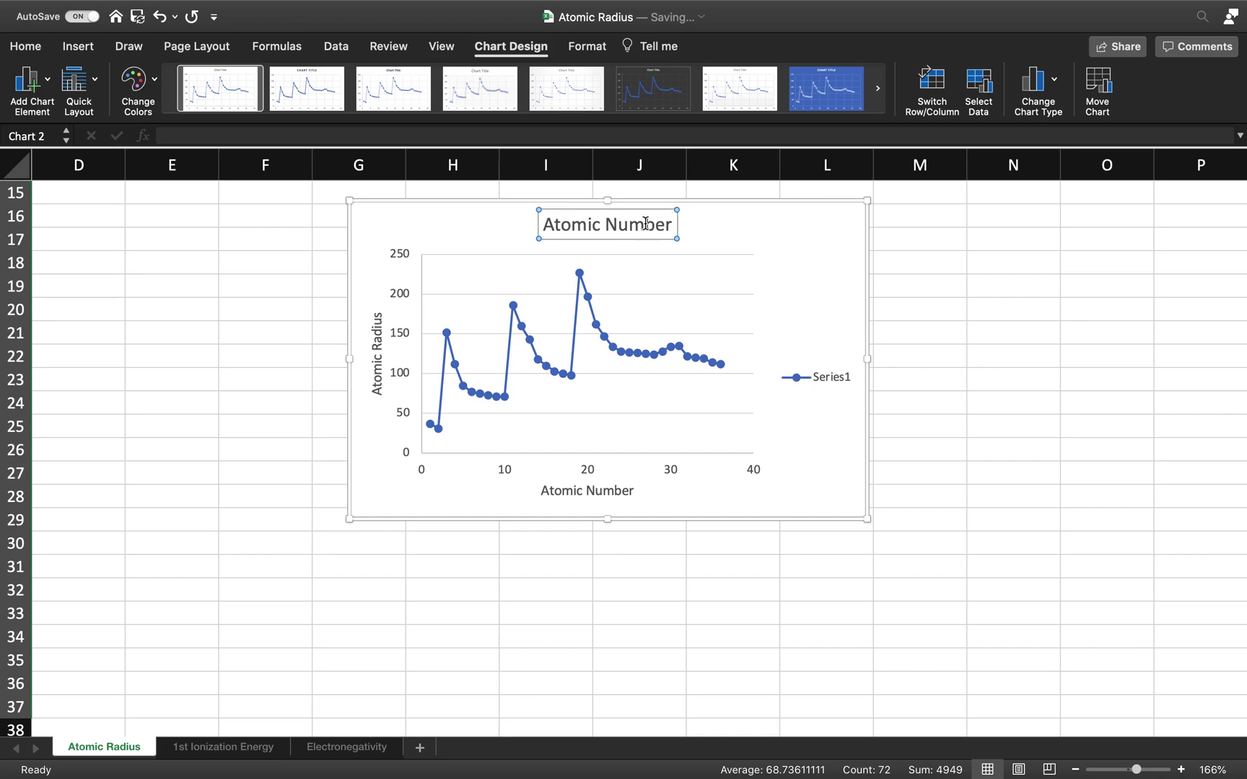
type(" v Atomc")
key("BackSpace")
type("i")
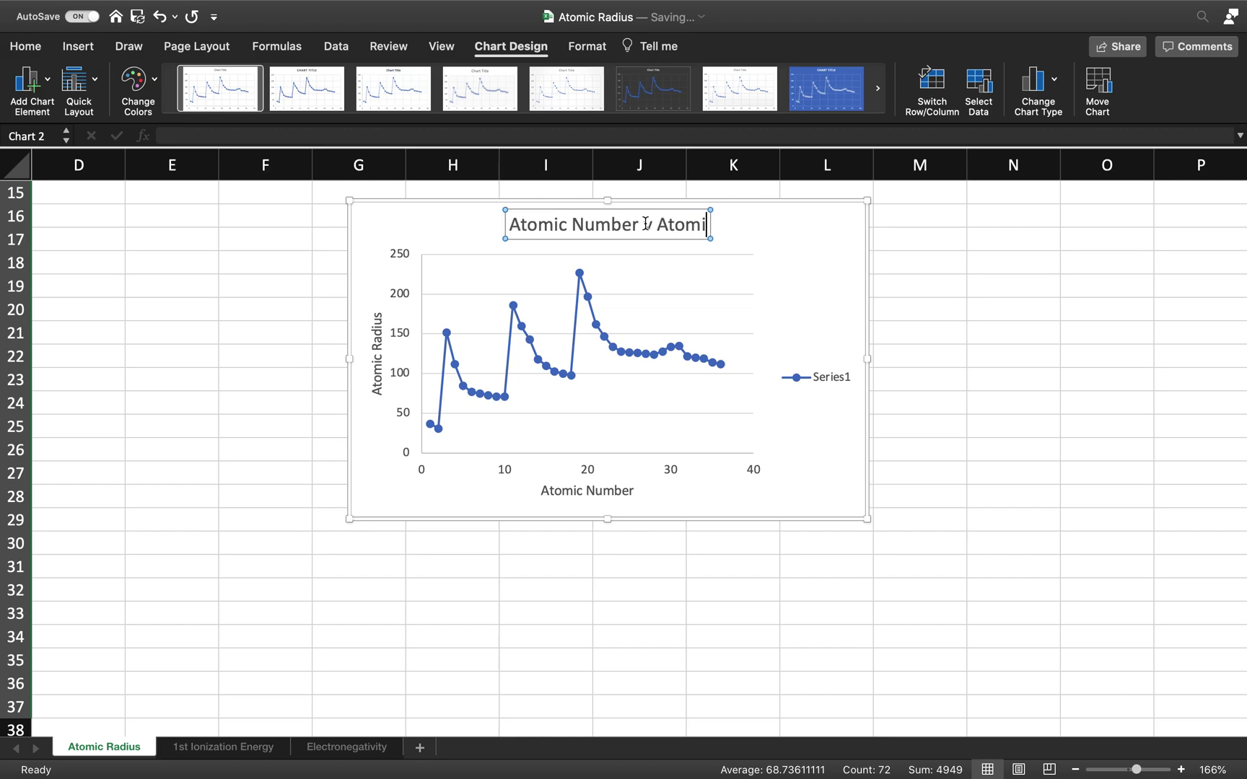
type("c Radisu")
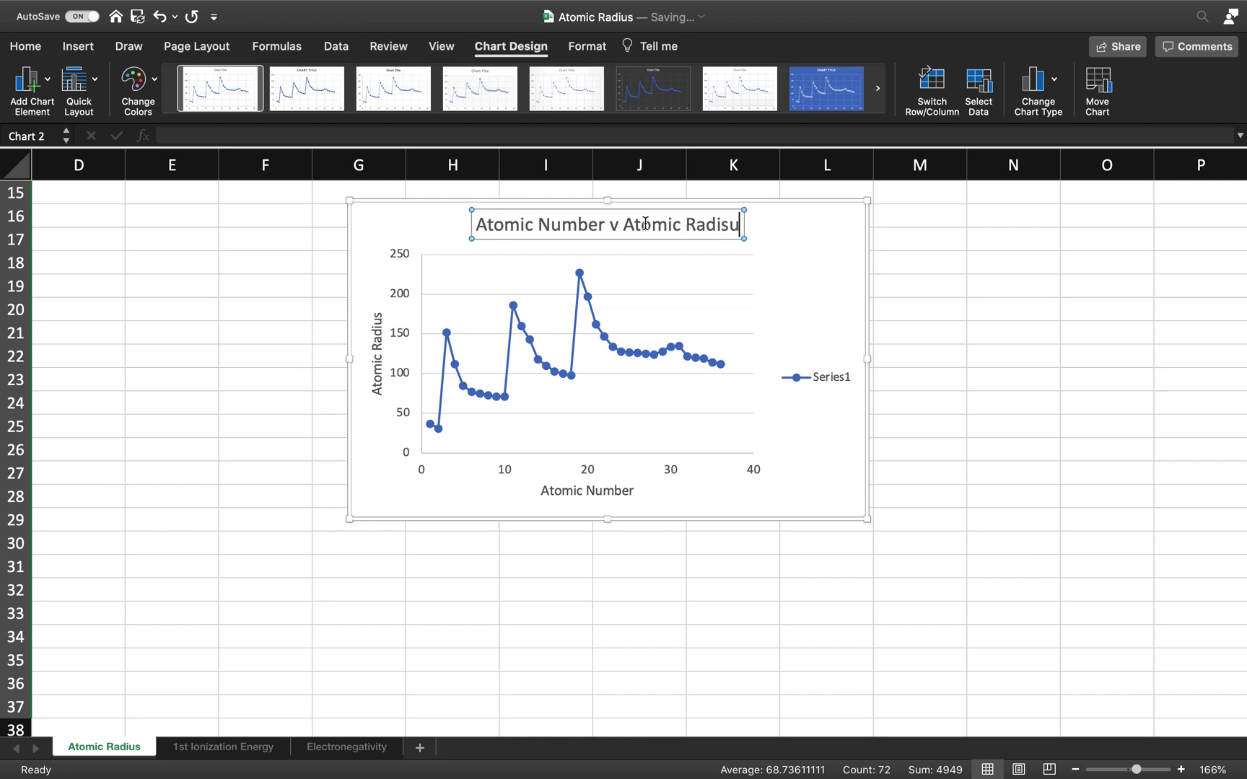
key("BackSpace")
key("BackSpace")
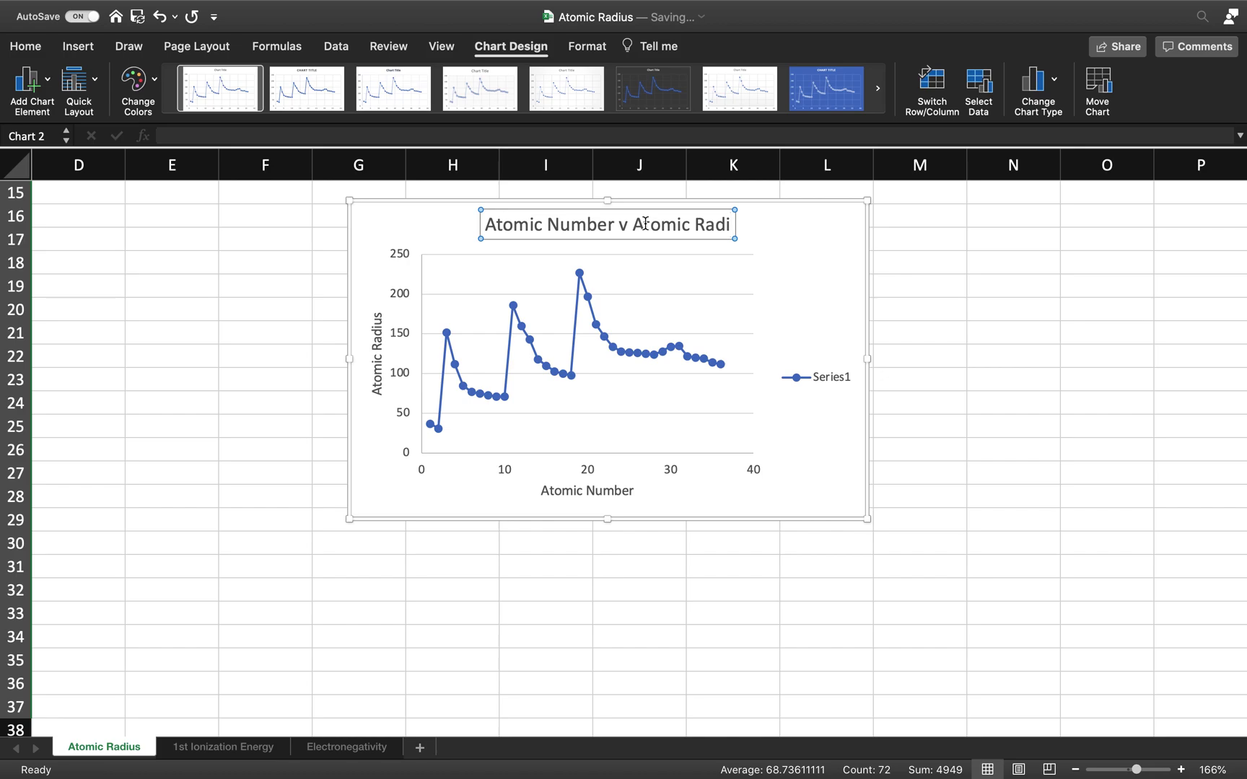
type("us")
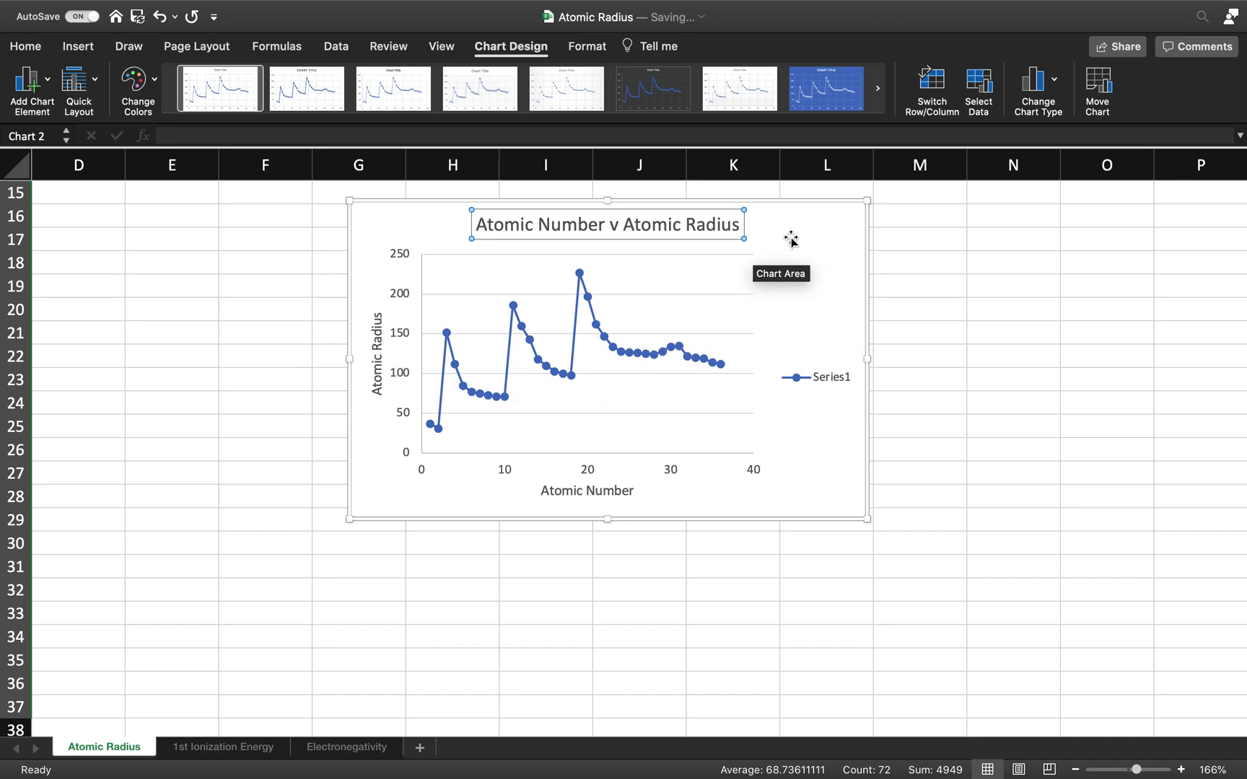
left_click_drag(824, 239, 566, 250)
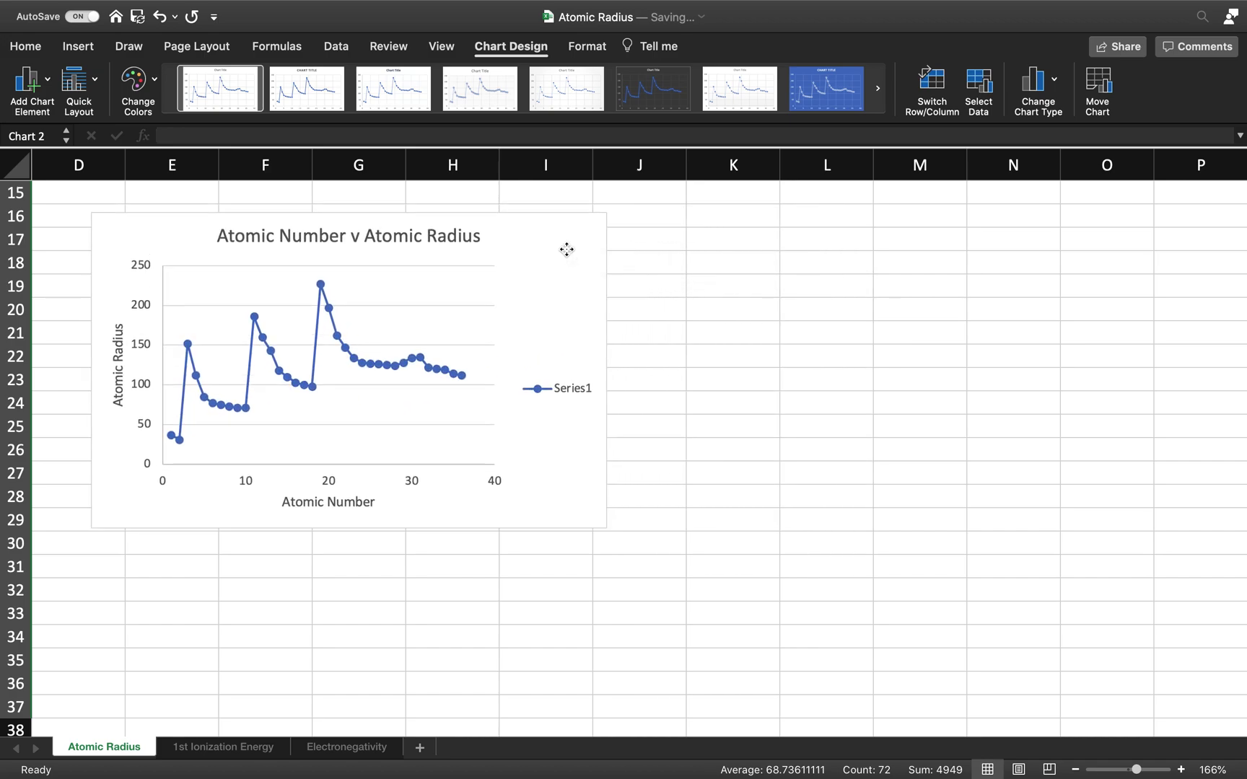
scroll(390, 656, "left", 5)
scroll(391, 658, "down", 1)
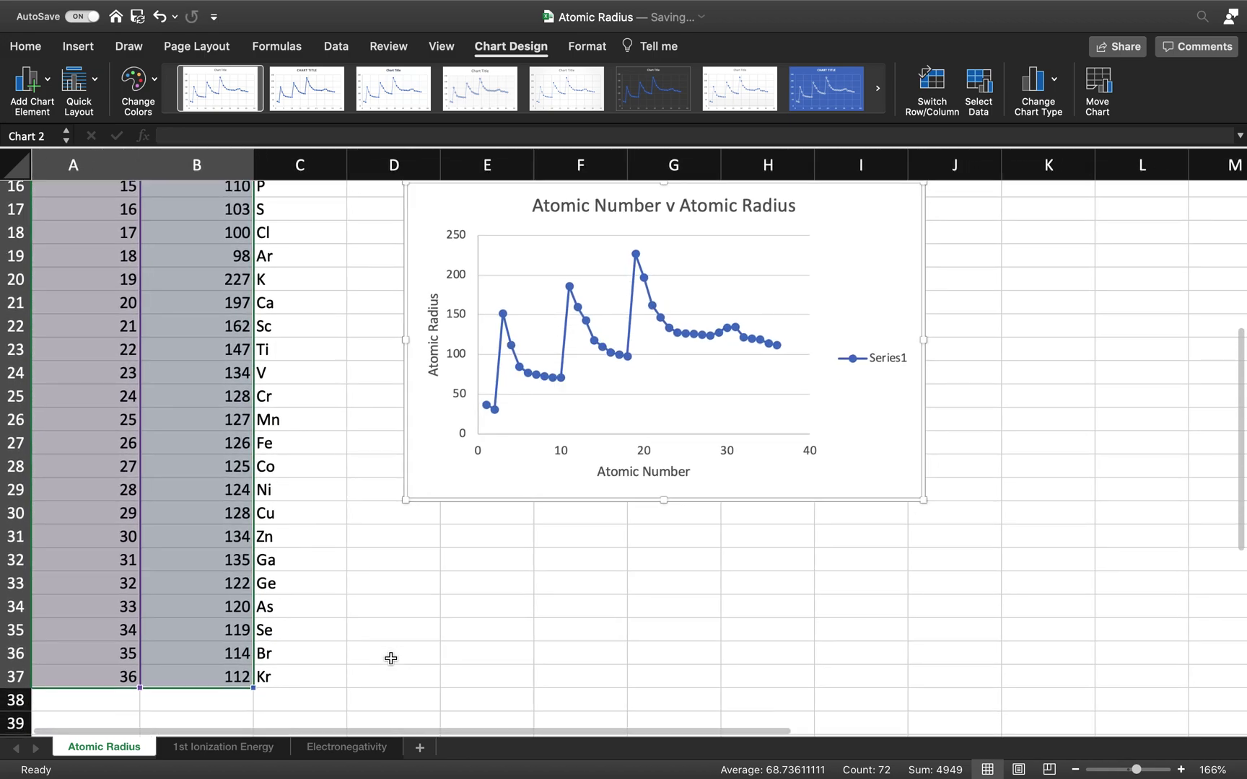
left_click(390, 658)
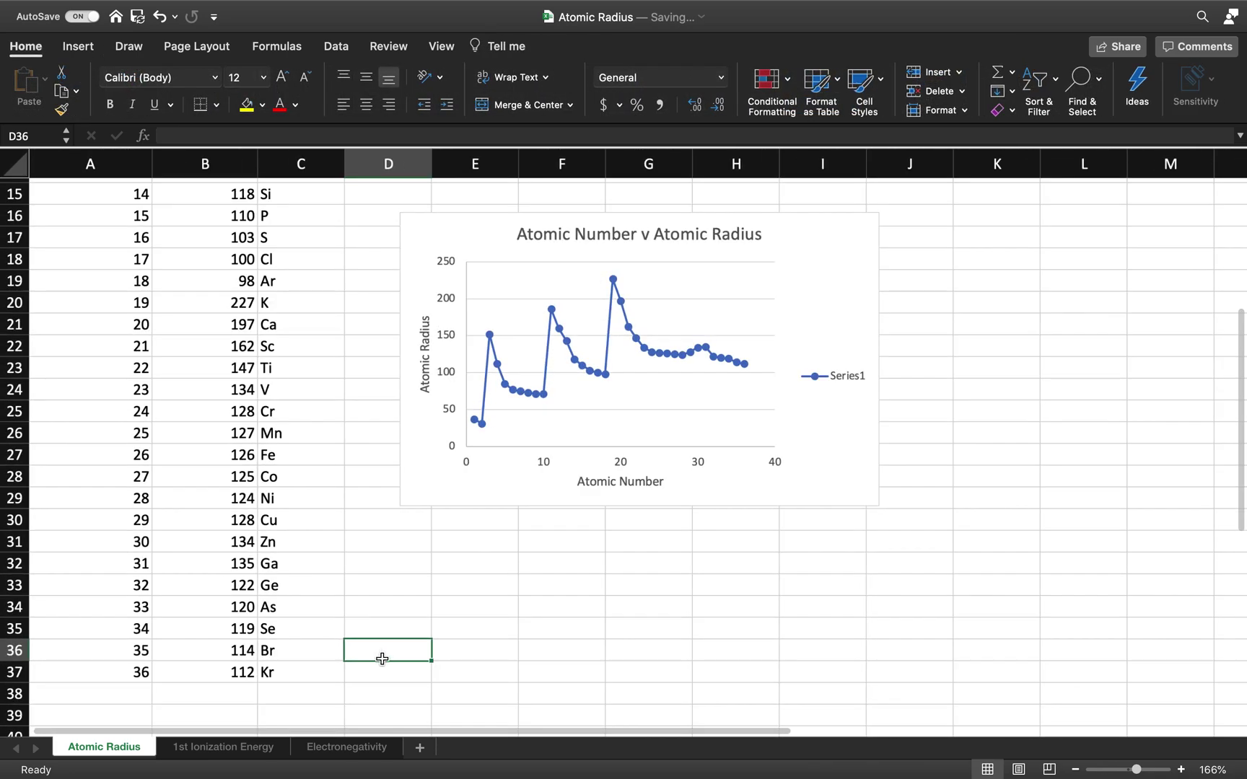
scroll(379, 664, "down", 2)
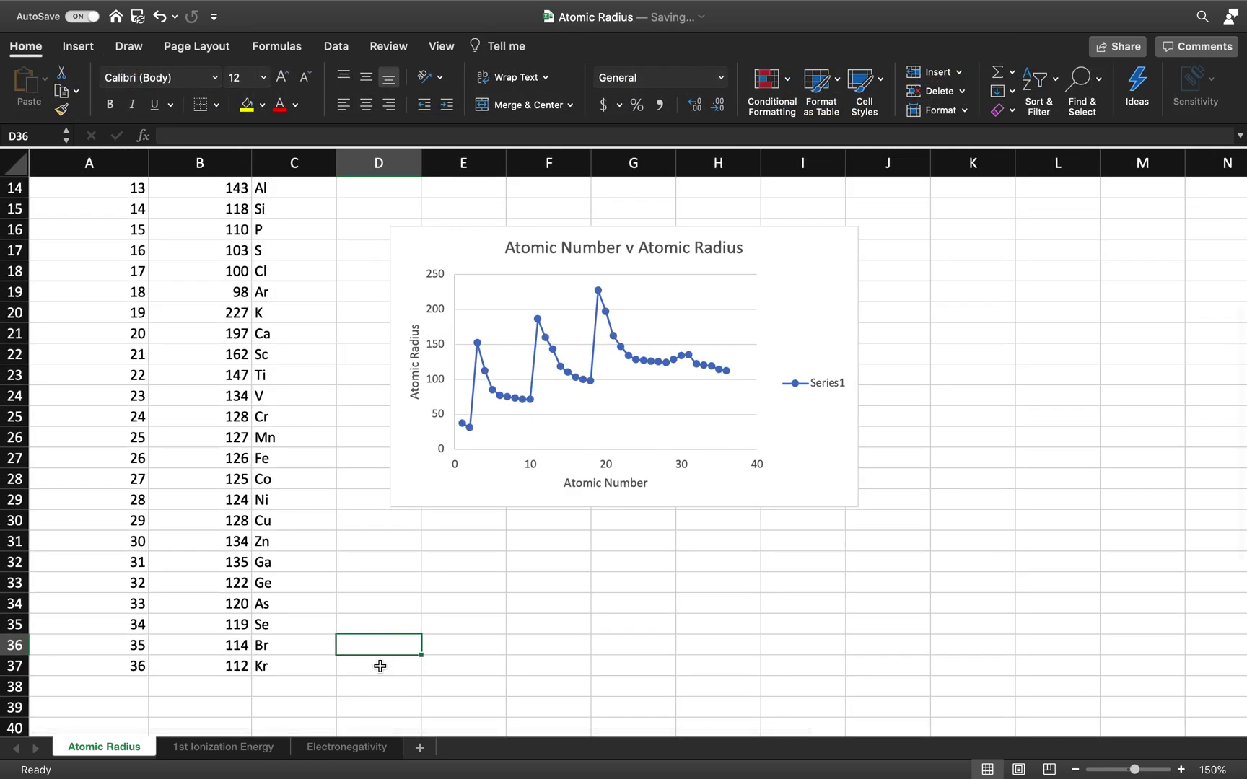
left_click_drag(380, 666, 372, 689)
scroll(509, 583, "down", 5)
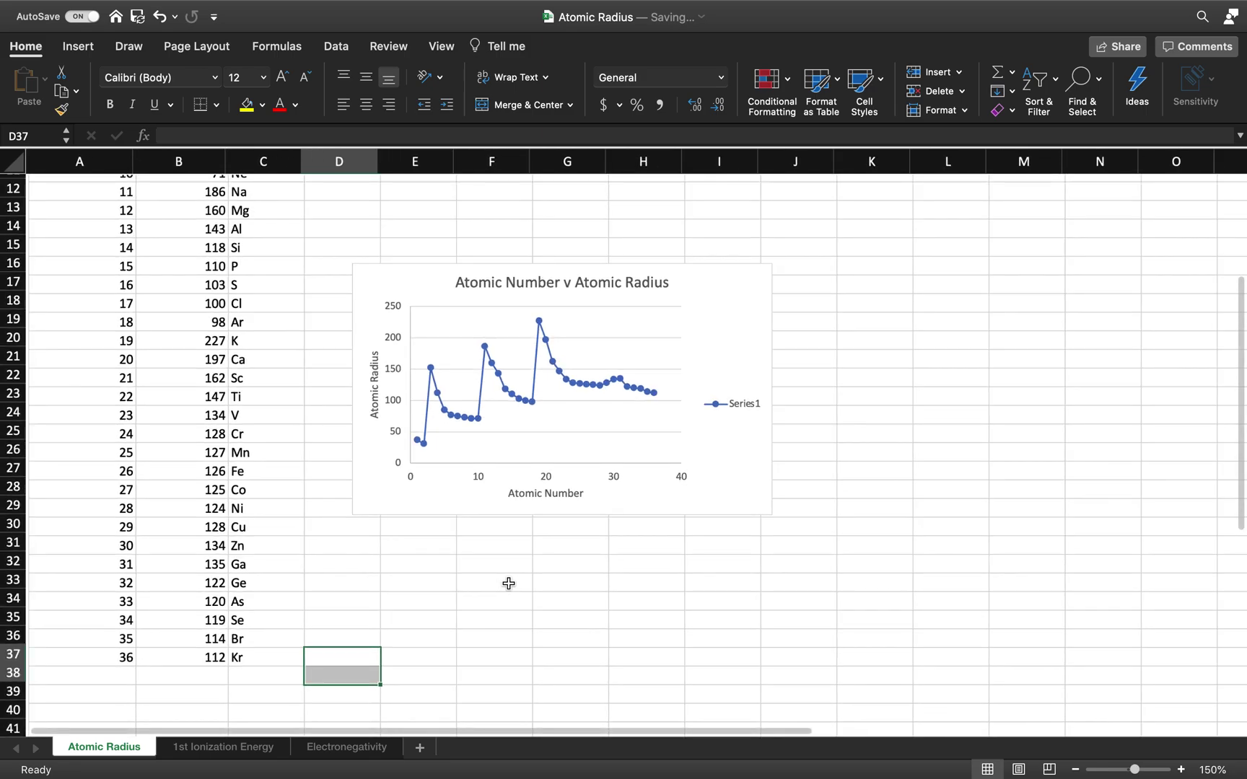
scroll(509, 583, "down", 3)
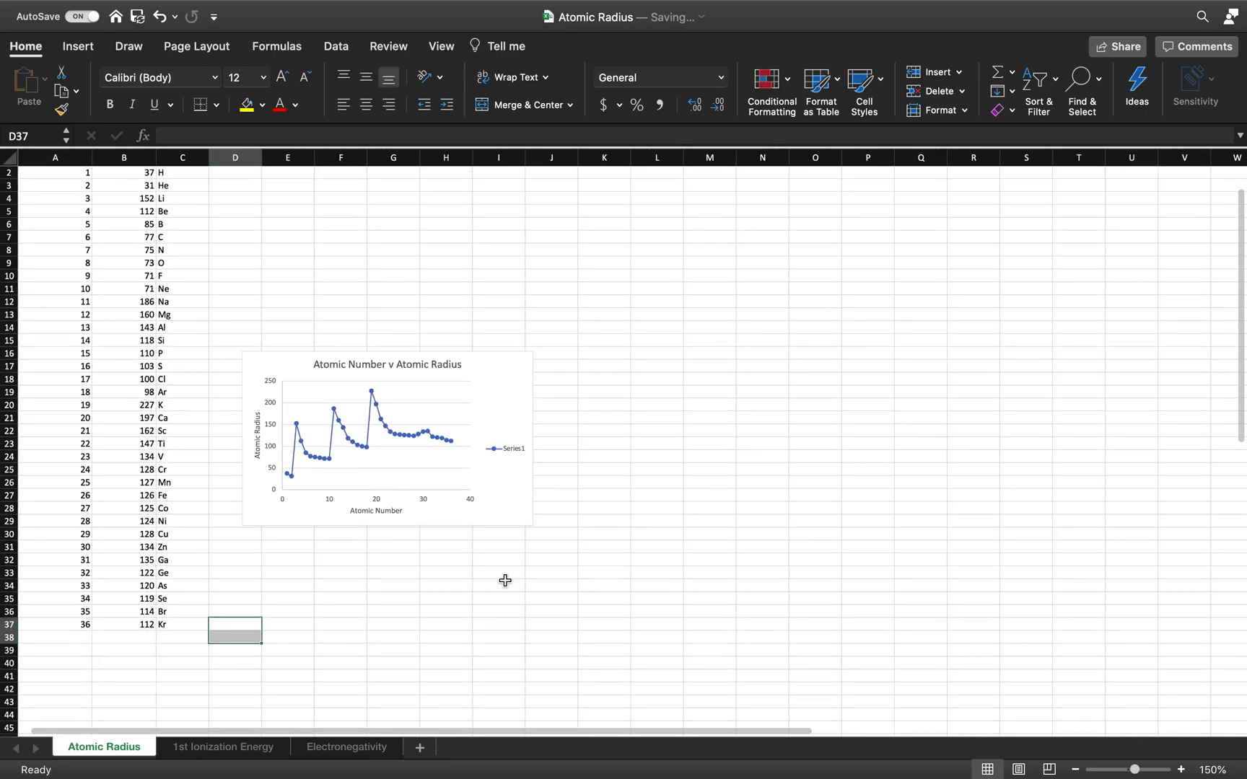
scroll(387, 365, "down", 3)
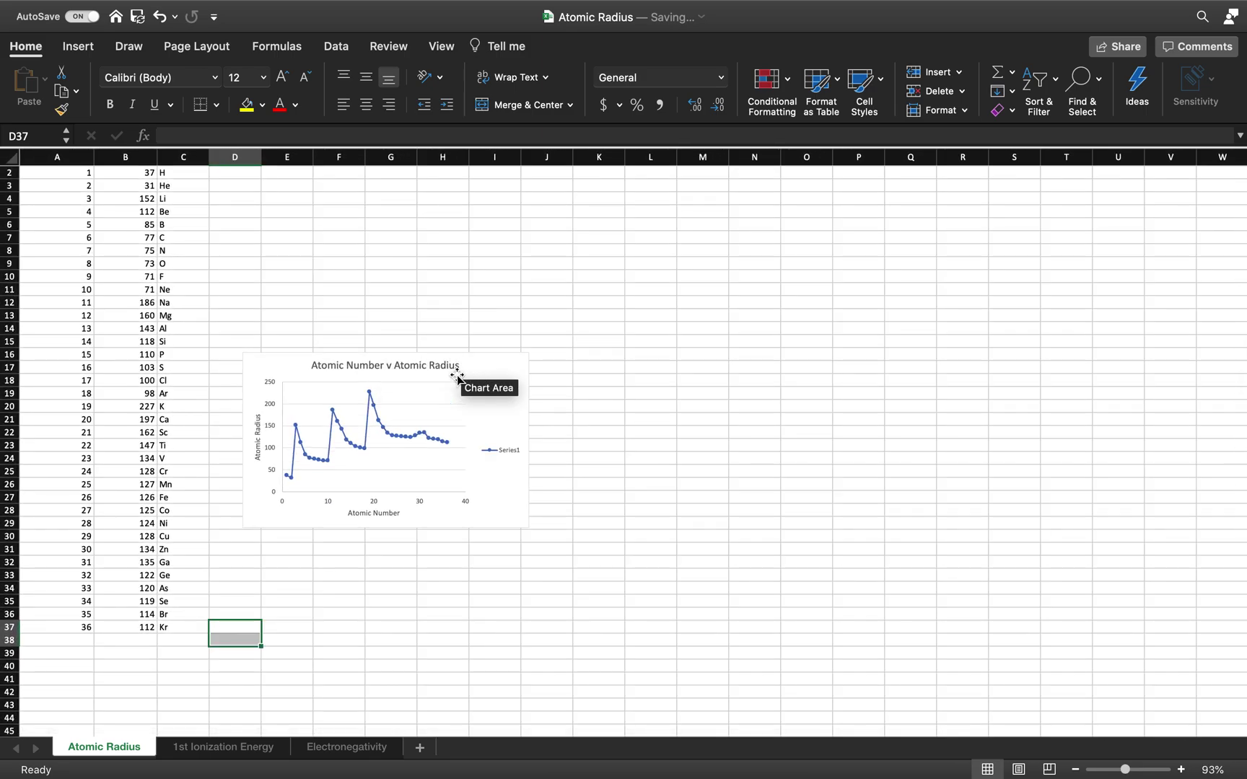
mouse_move(334, 415)
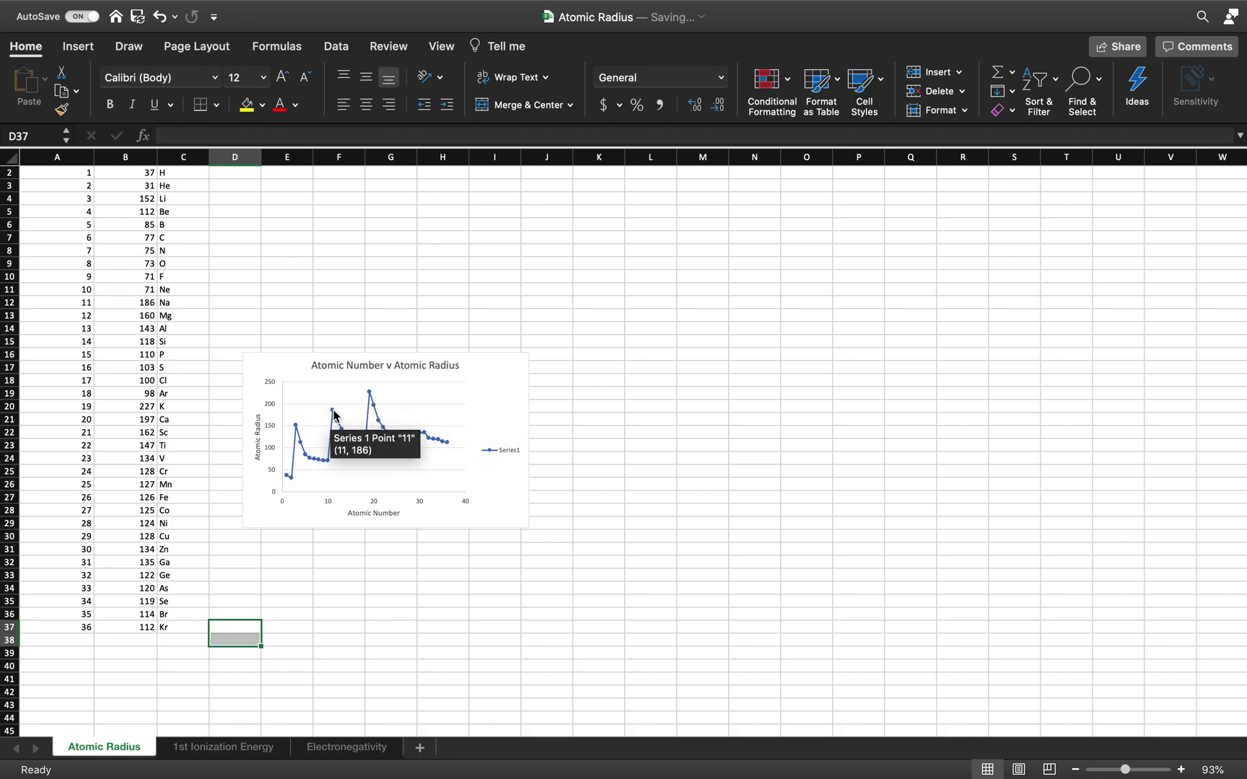
mouse_move(296, 431)
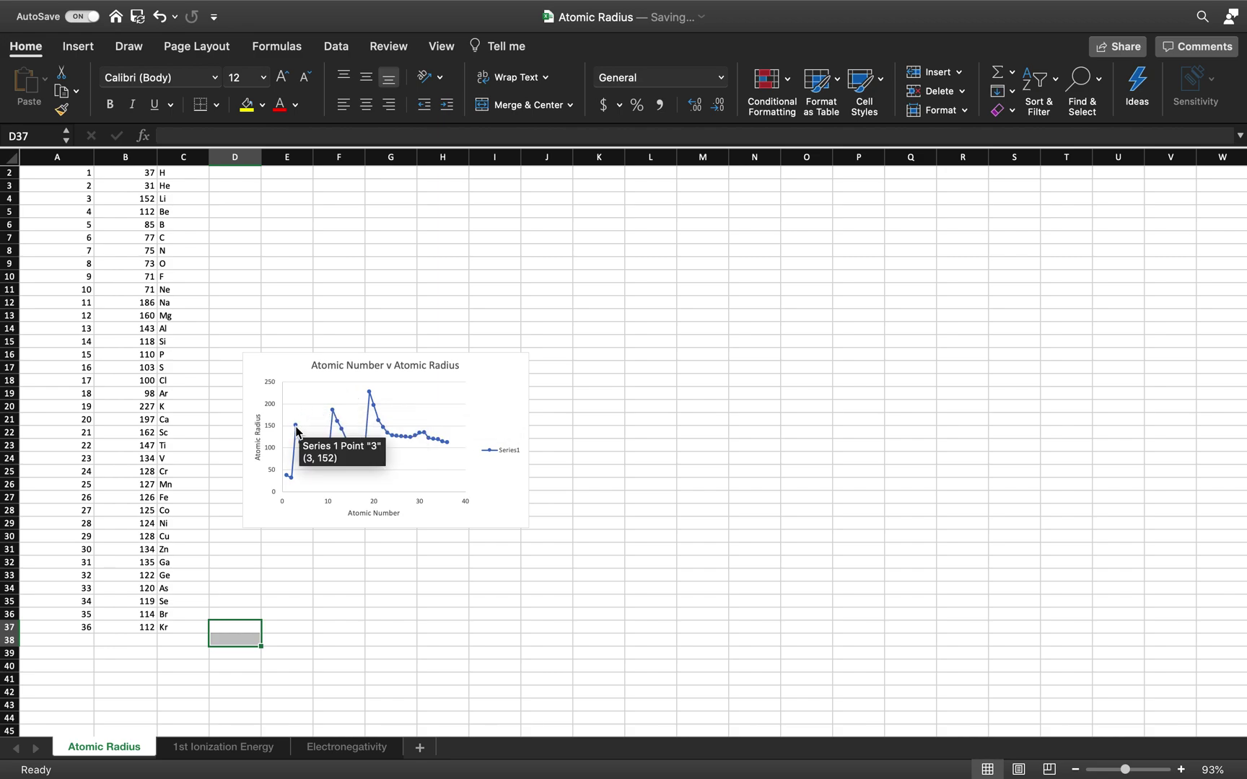
Add data labels showing each point's atomic radius value, such as 152, 186 and 227
left_click(297, 431)
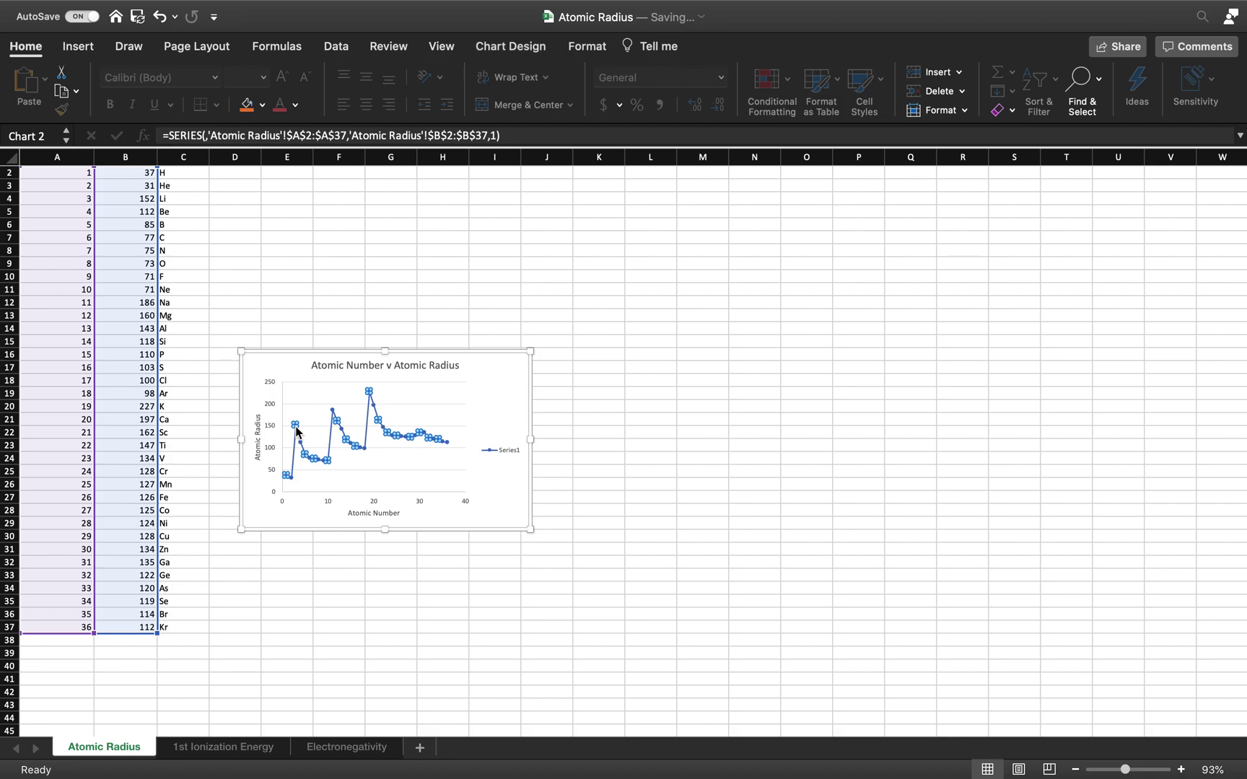
right_click(297, 431)
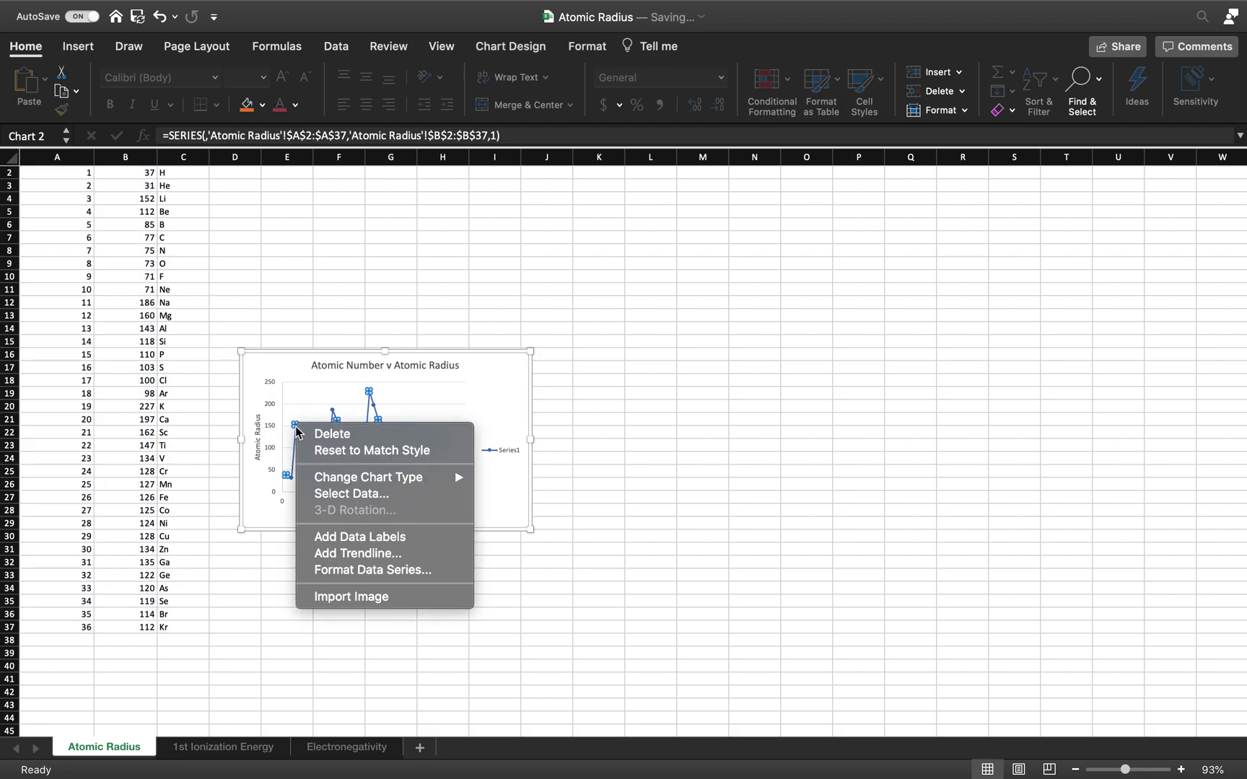
left_click(372, 539)
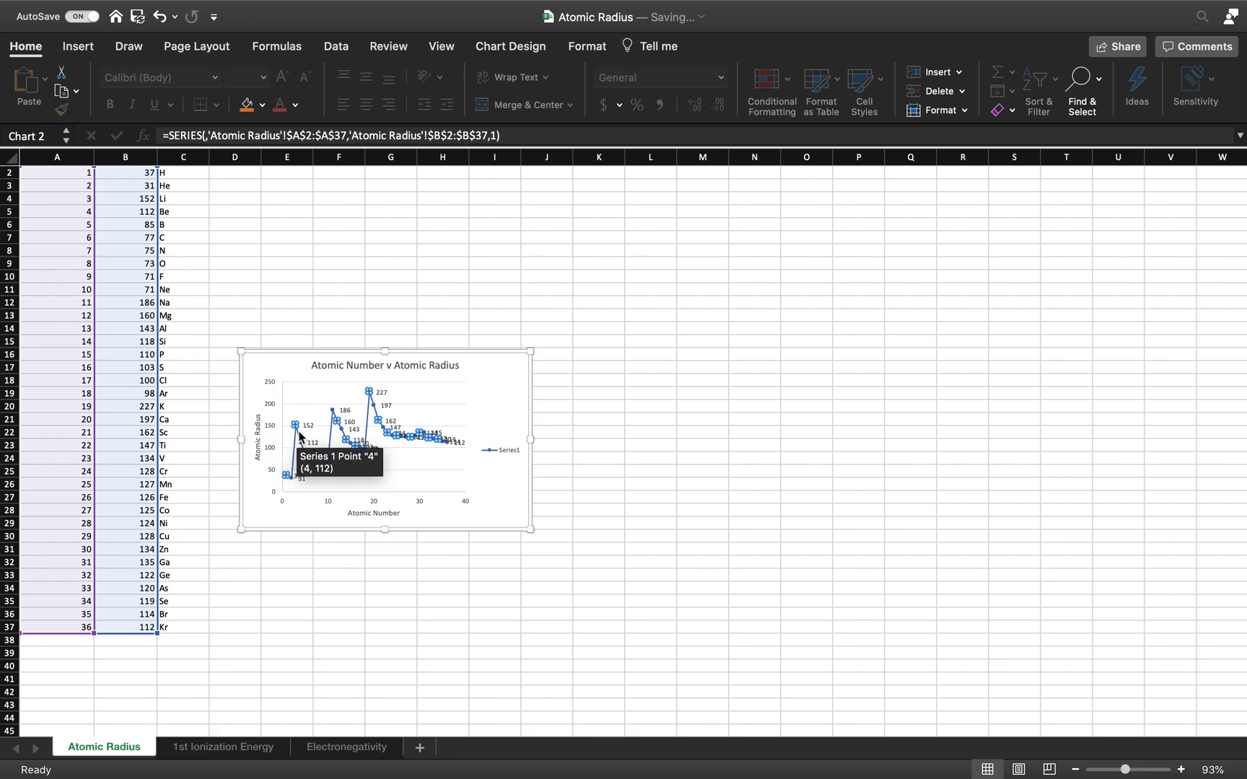
mouse_move(295, 427)
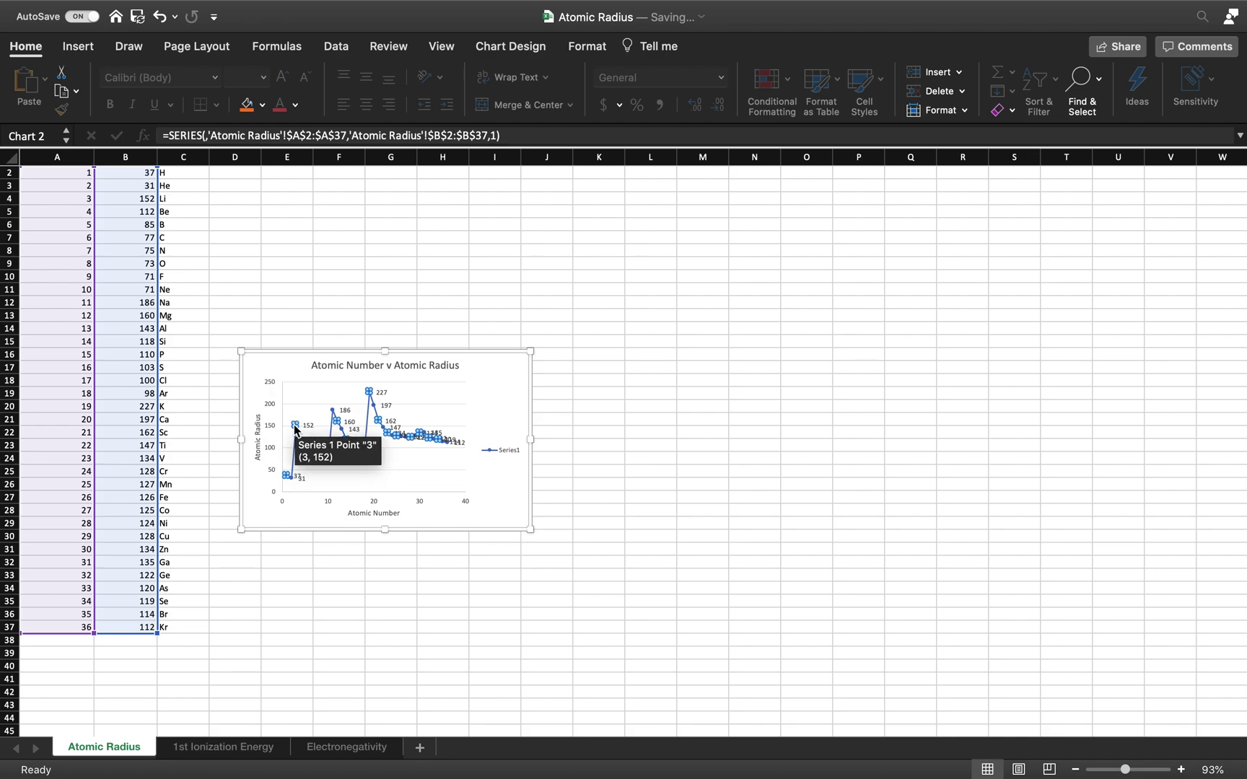
right_click(295, 427)
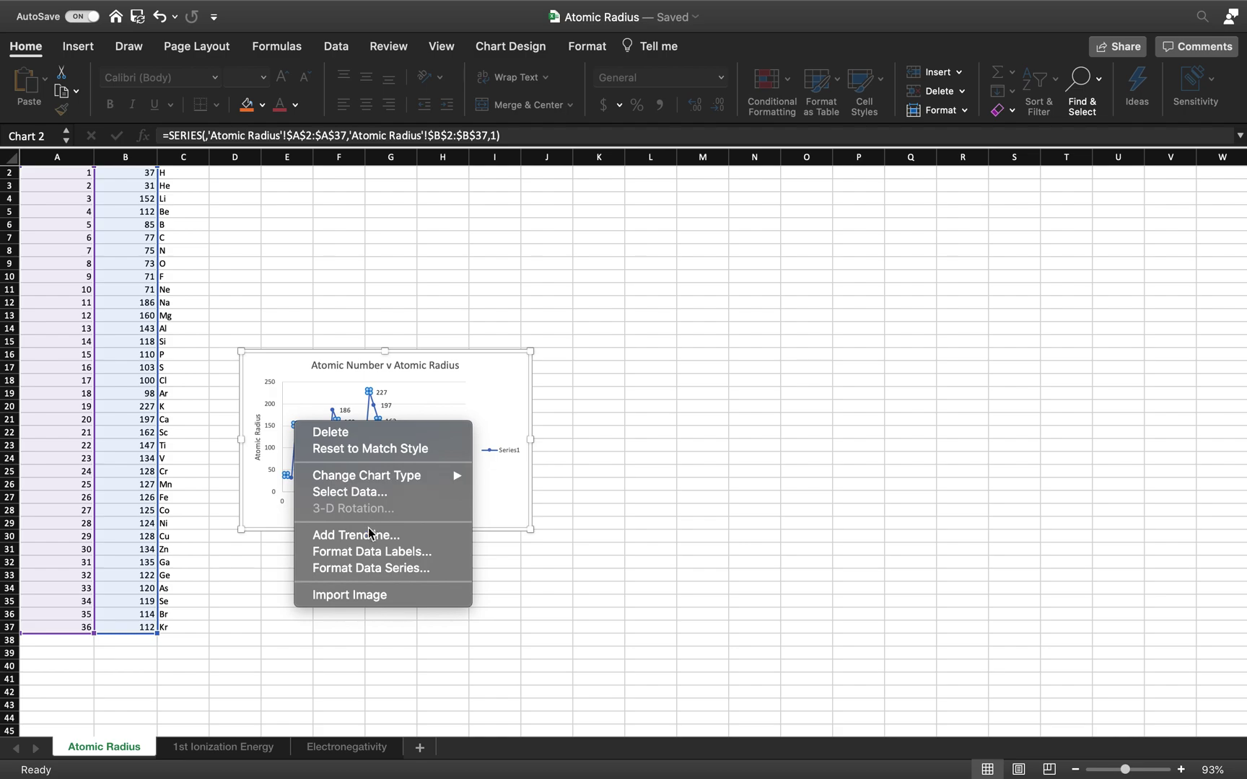
In Format Data Labels, turn on Value From Cells to bring up the Data Label Range prompt
left_click(372, 552)
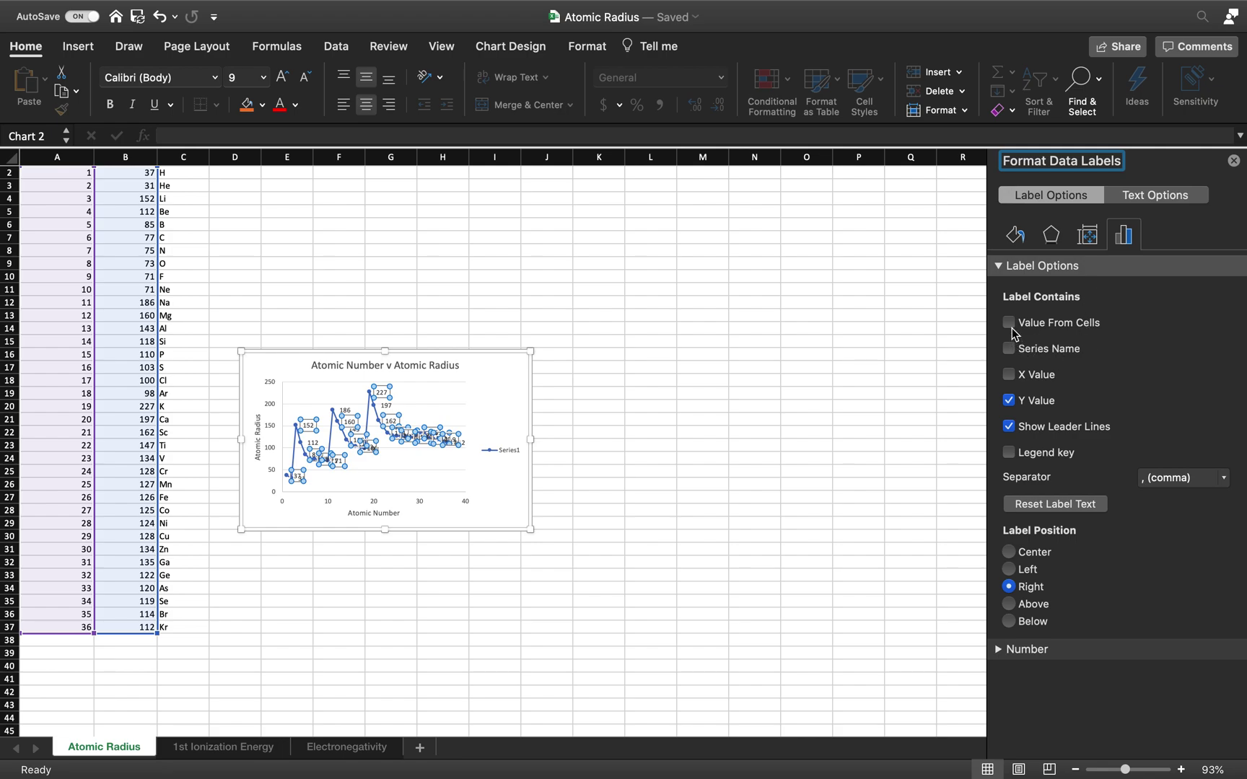
left_click(1009, 324)
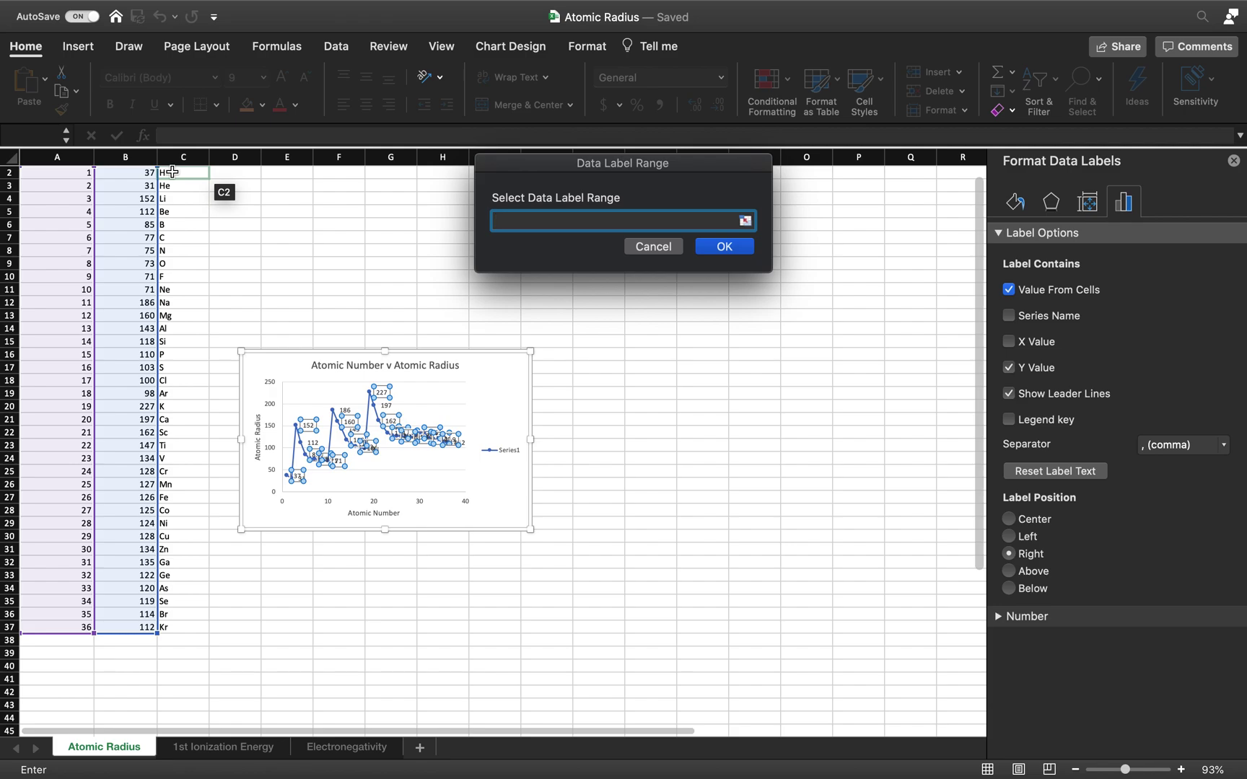
Set the data label range to the element symbols in 'Atomic Radius'!$C$2:$C$37
left_click(173, 171)
left_click_drag(172, 172, 181, 512)
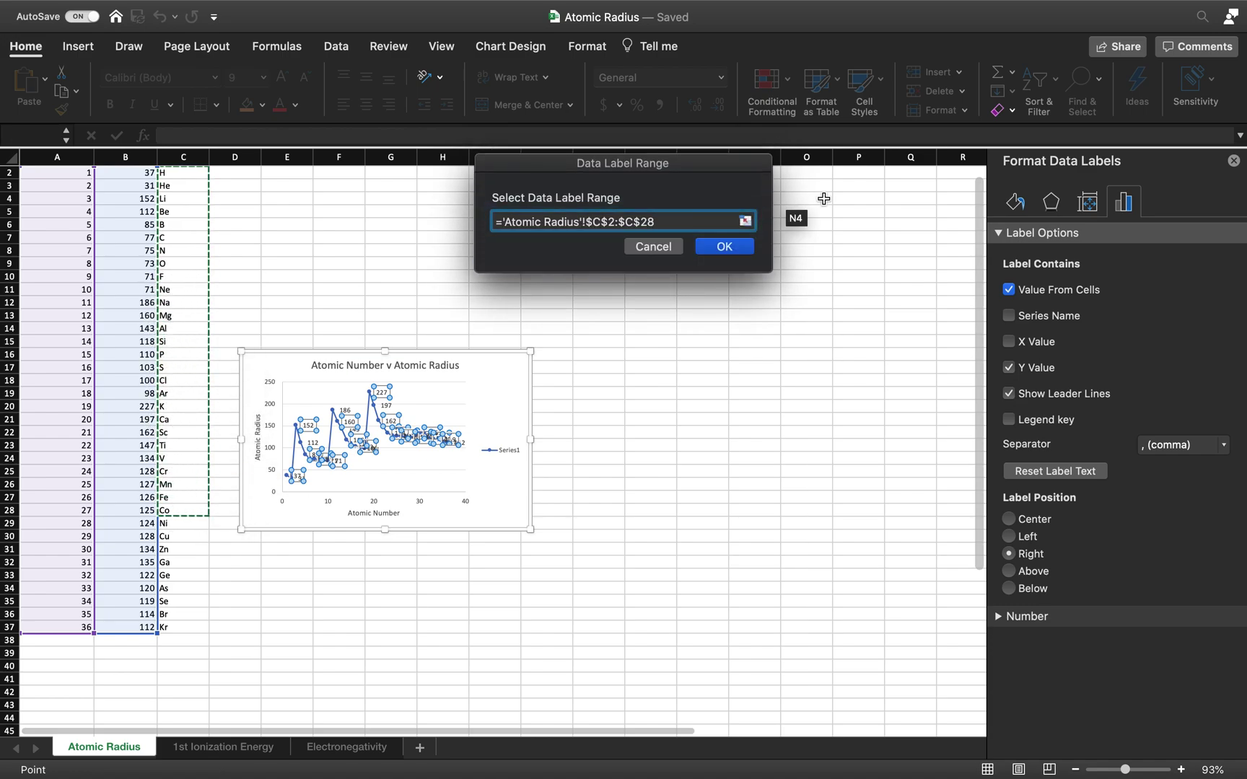
left_click(649, 252)
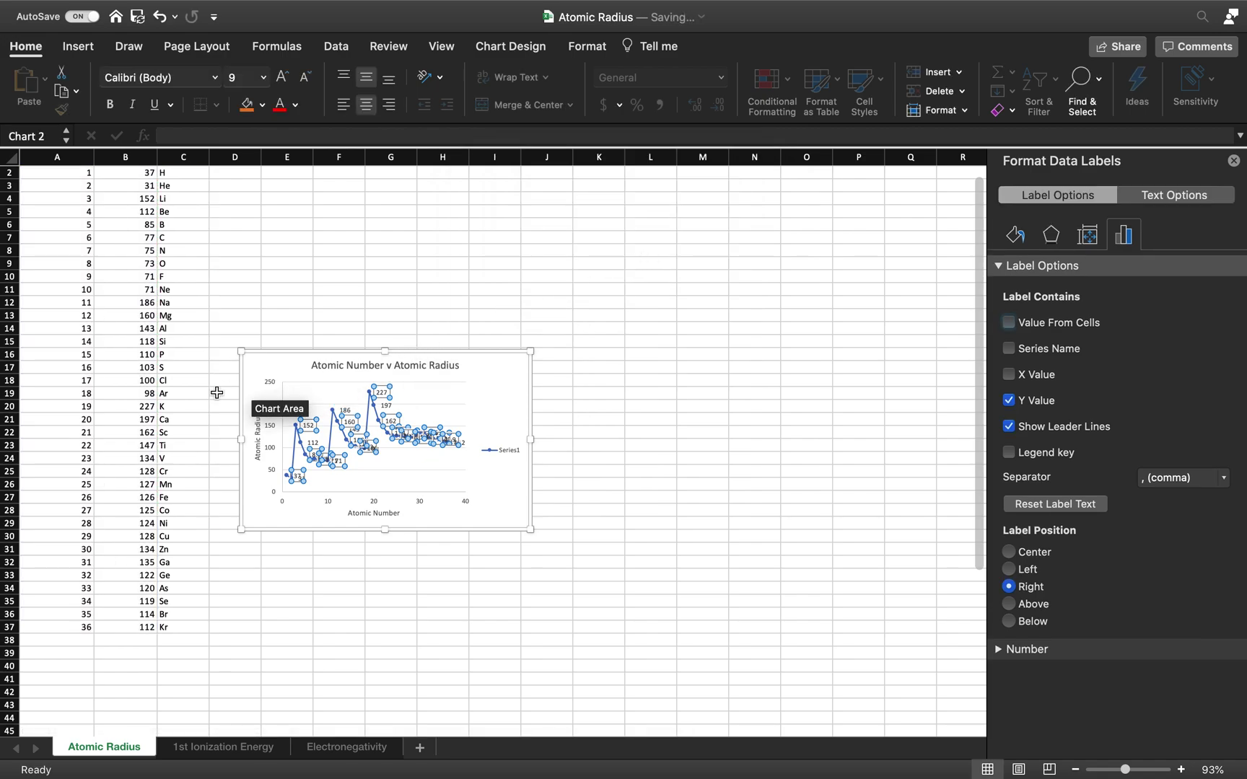
scroll(204, 426, "down", 5)
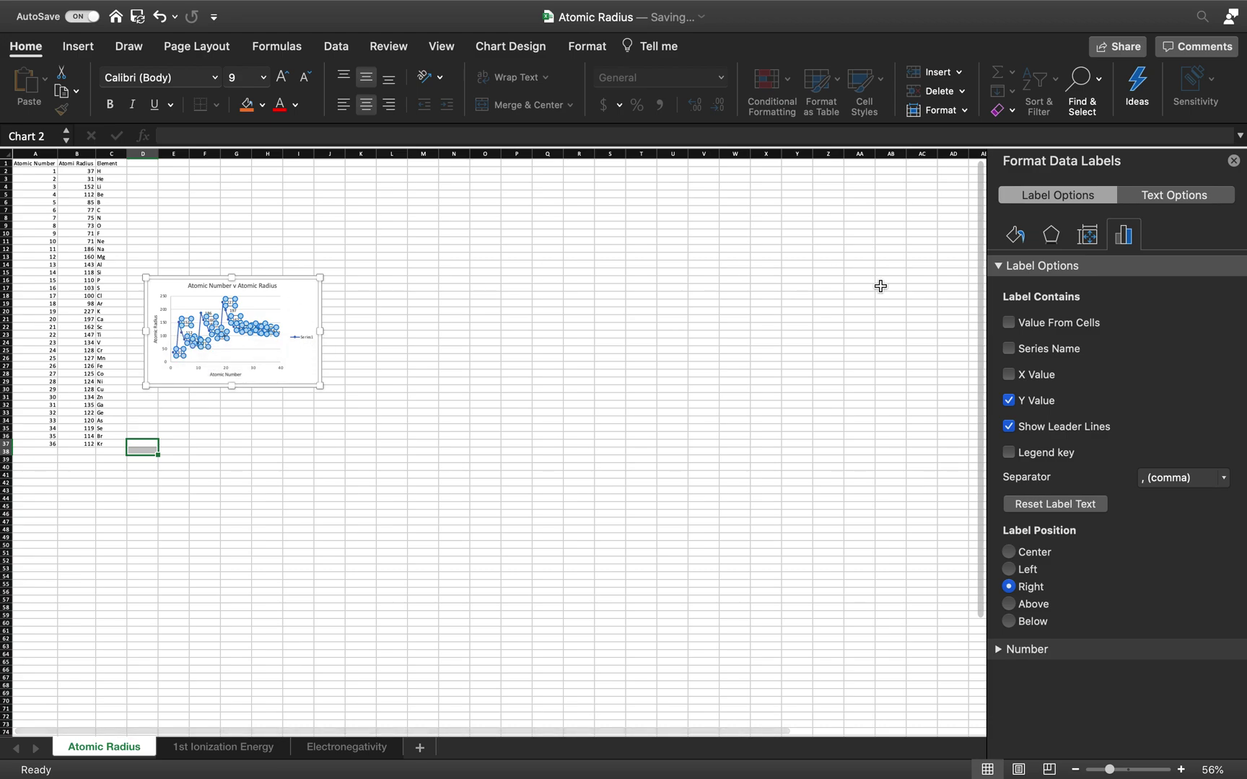
left_click(1009, 323)
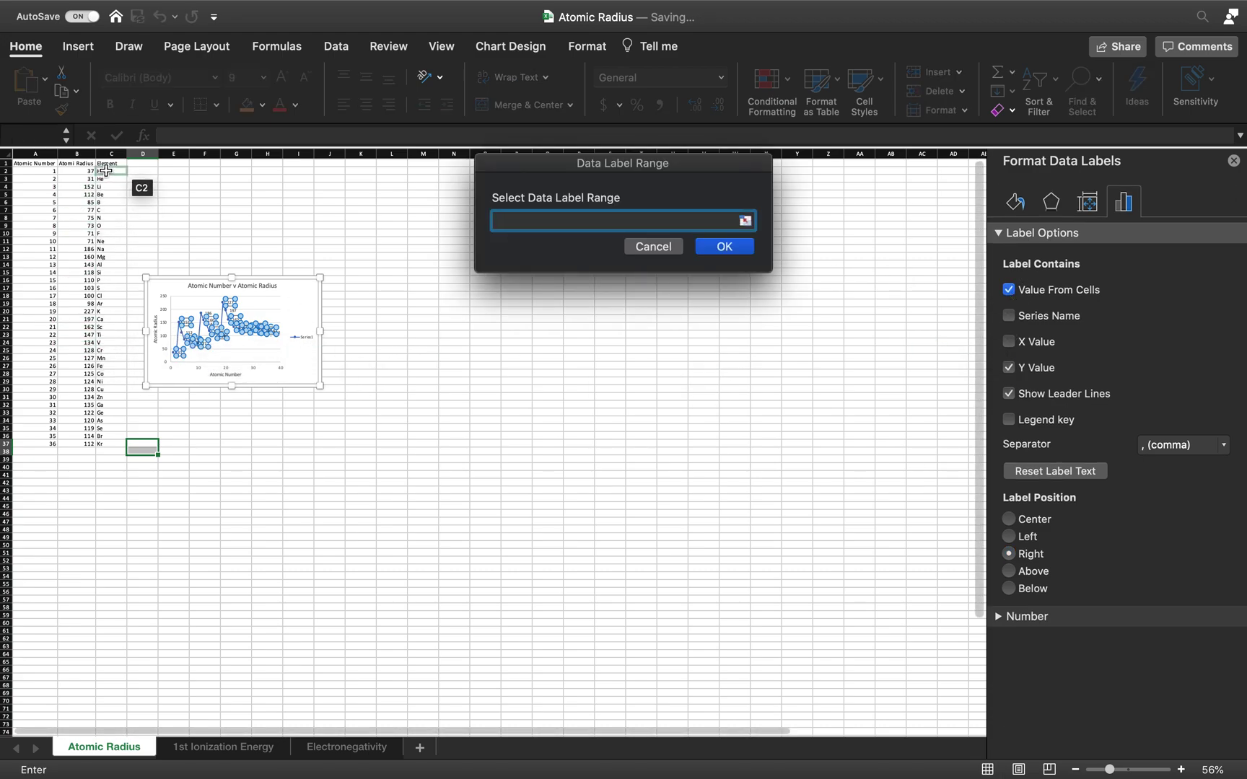
left_click_drag(105, 170, 111, 446)
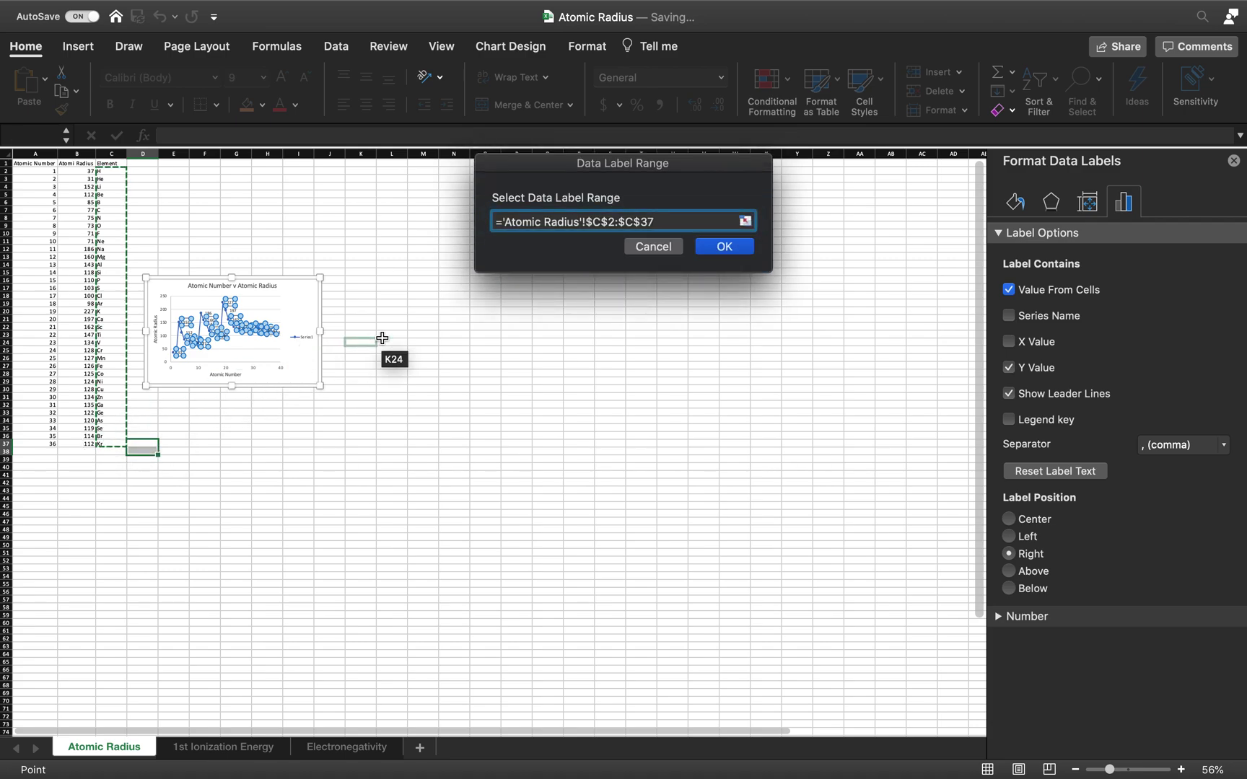
left_click(725, 248)
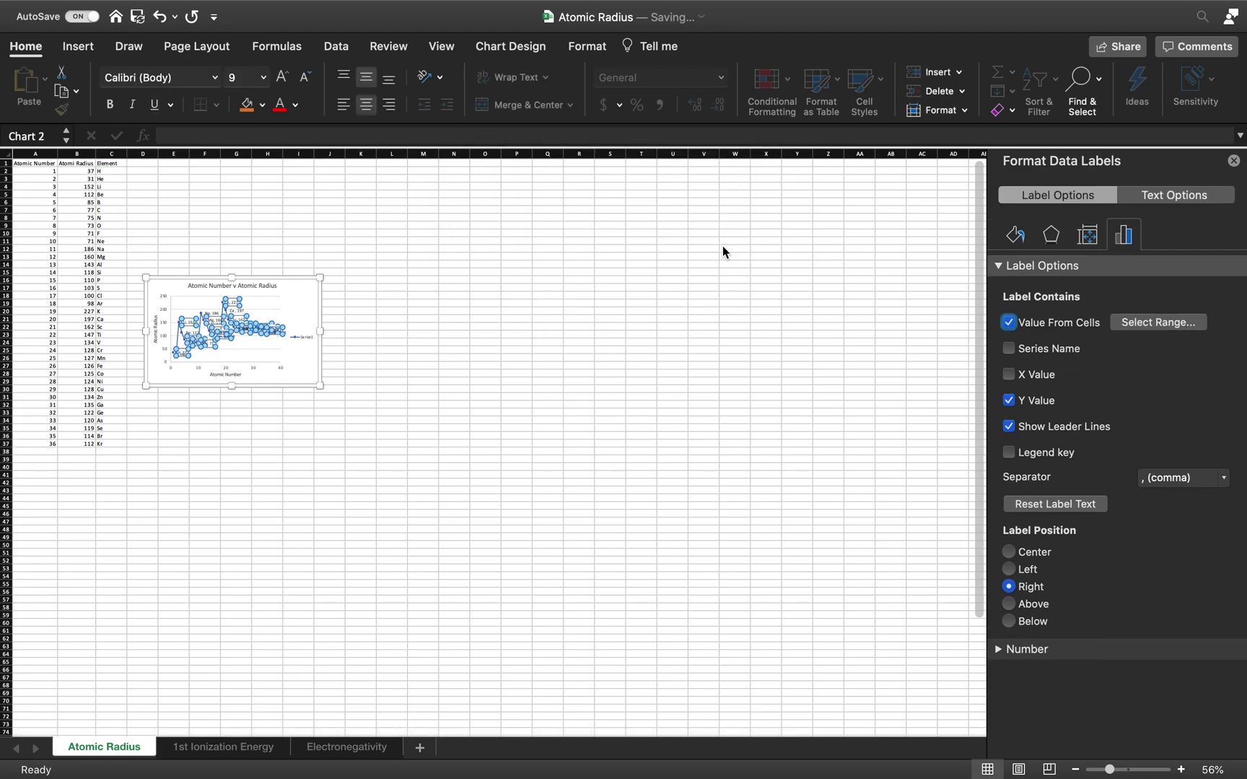
Uncheck Y Value so labels show only element symbols, and close the Format Data Labels pane
left_click(1010, 402)
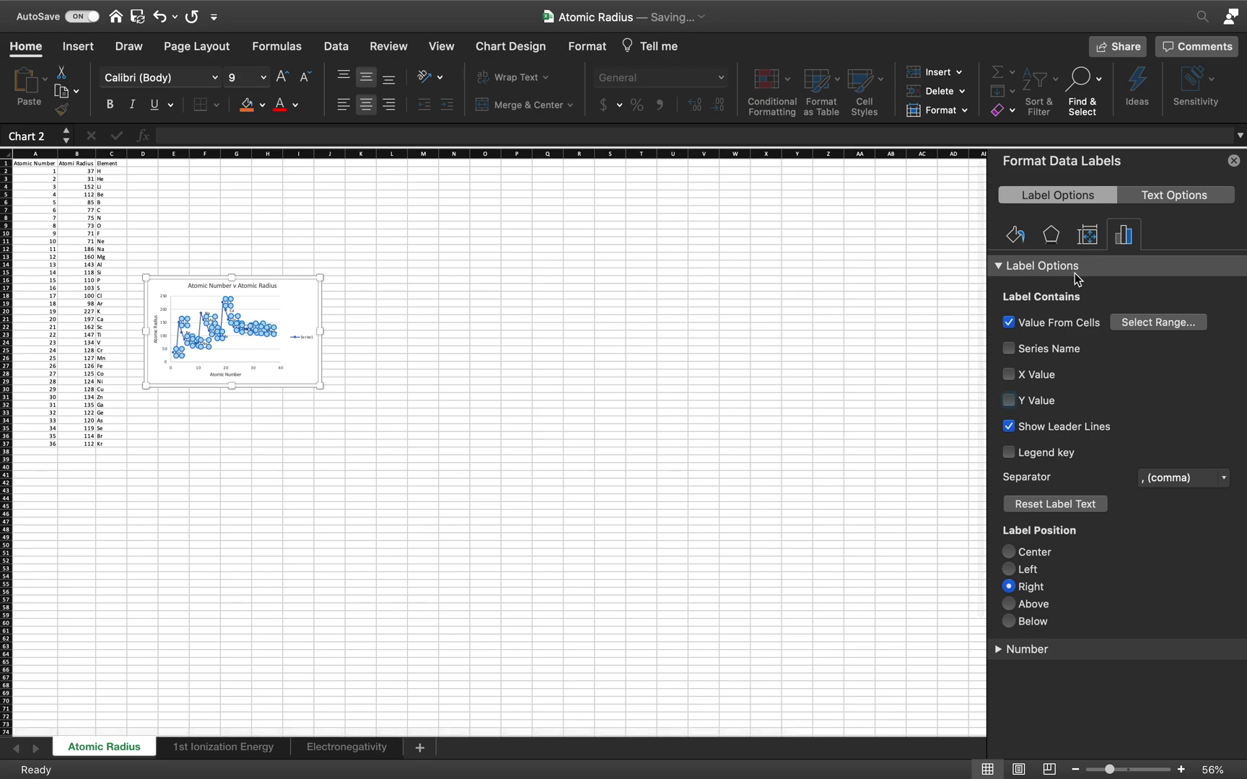
left_click(1234, 161)
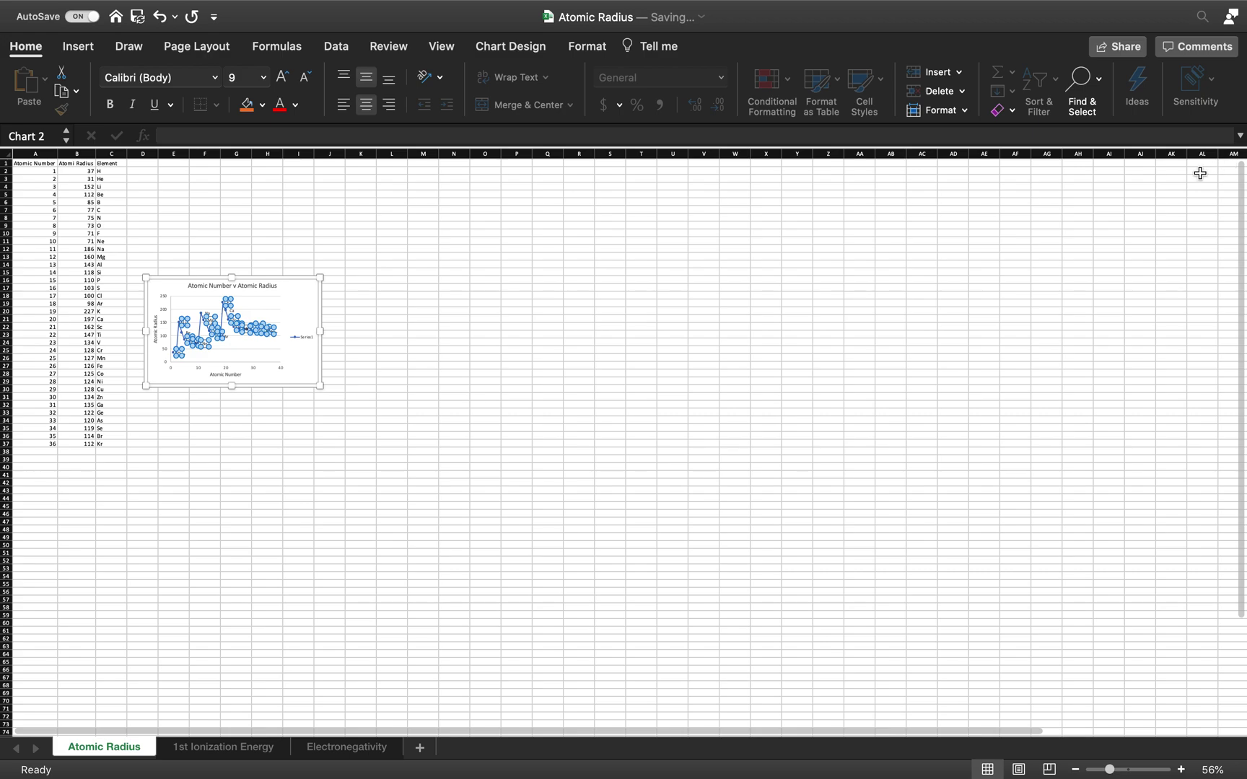
scroll(306, 445, "up", 5)
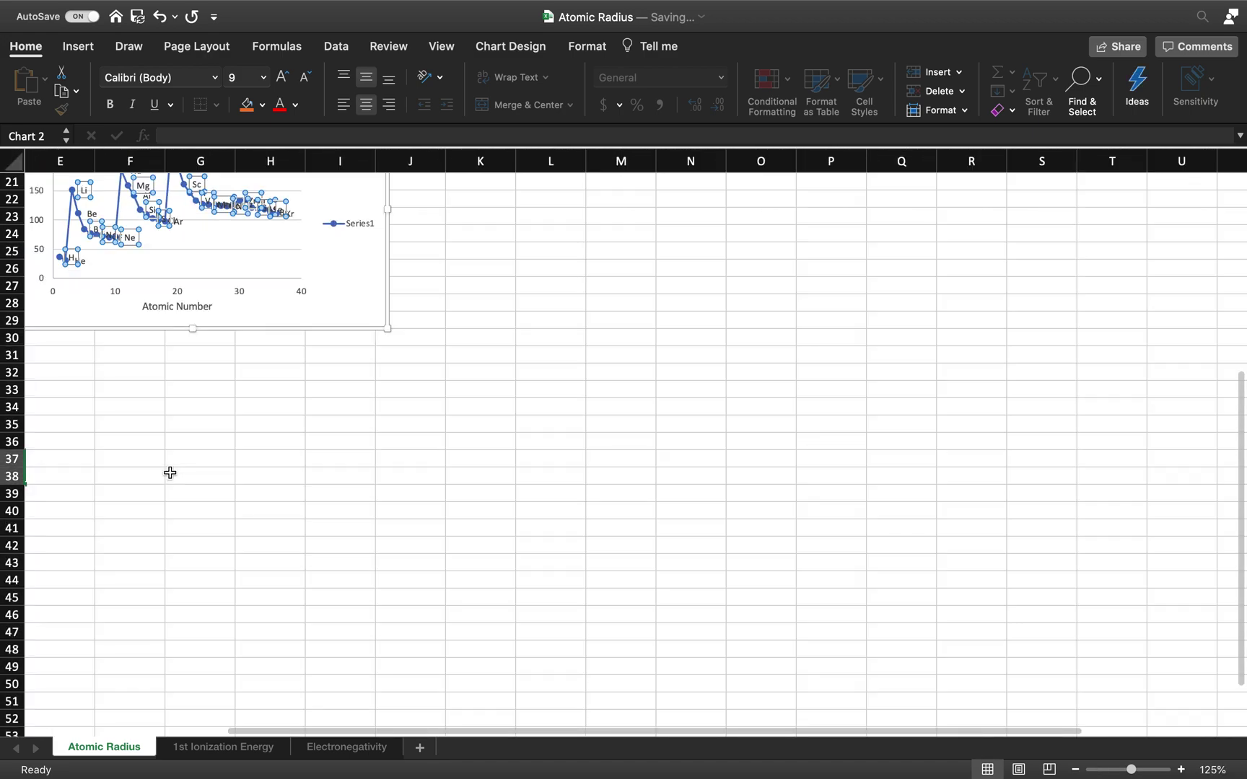
Enlarge the chart to roughly 10.31 by 5.55 inches across more of the sheet
scroll(180, 371, "up", 3)
scroll(180, 370, "left", 2)
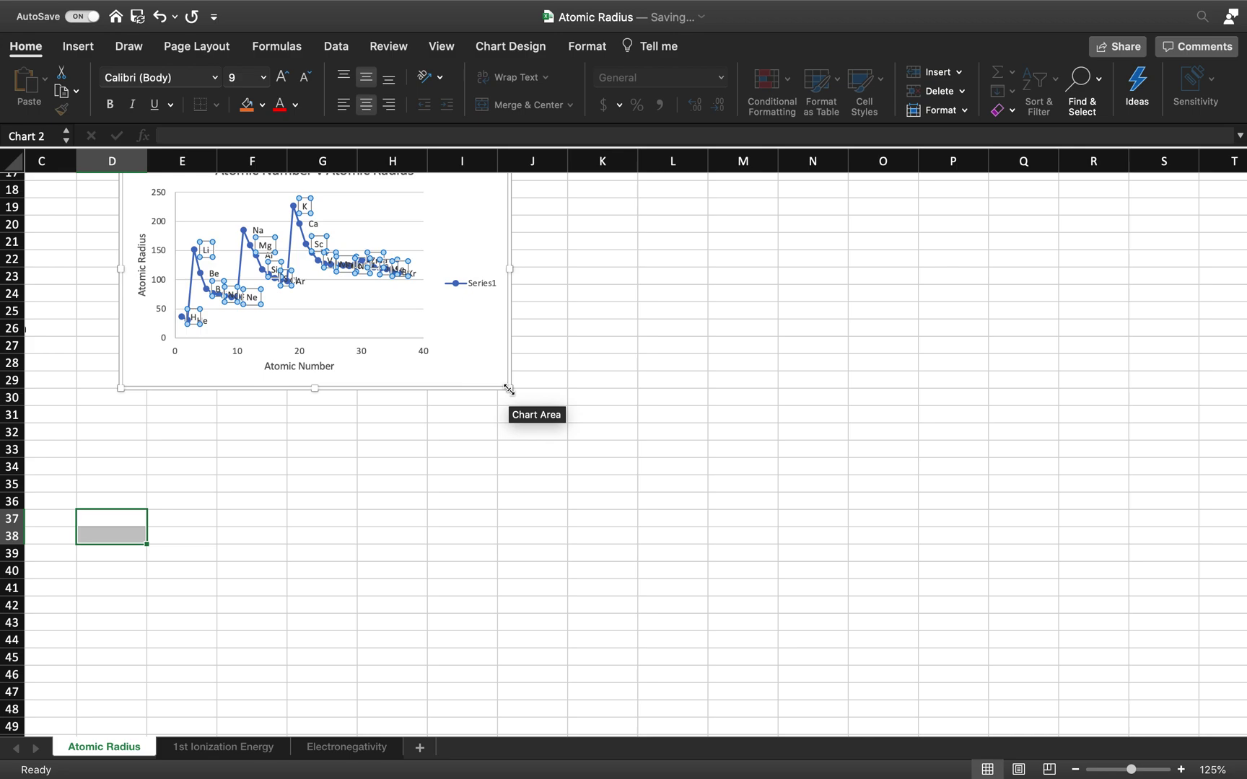
left_click_drag(509, 390, 927, 588)
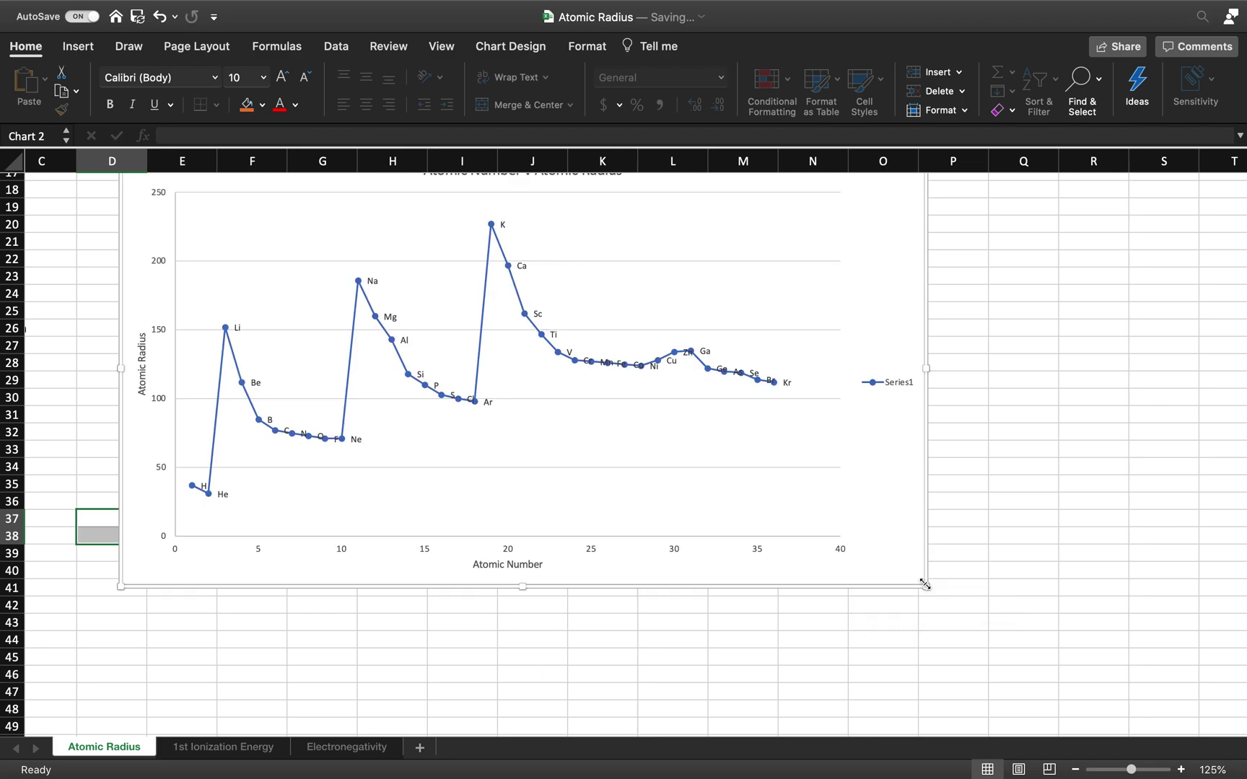
right_click(343, 446)
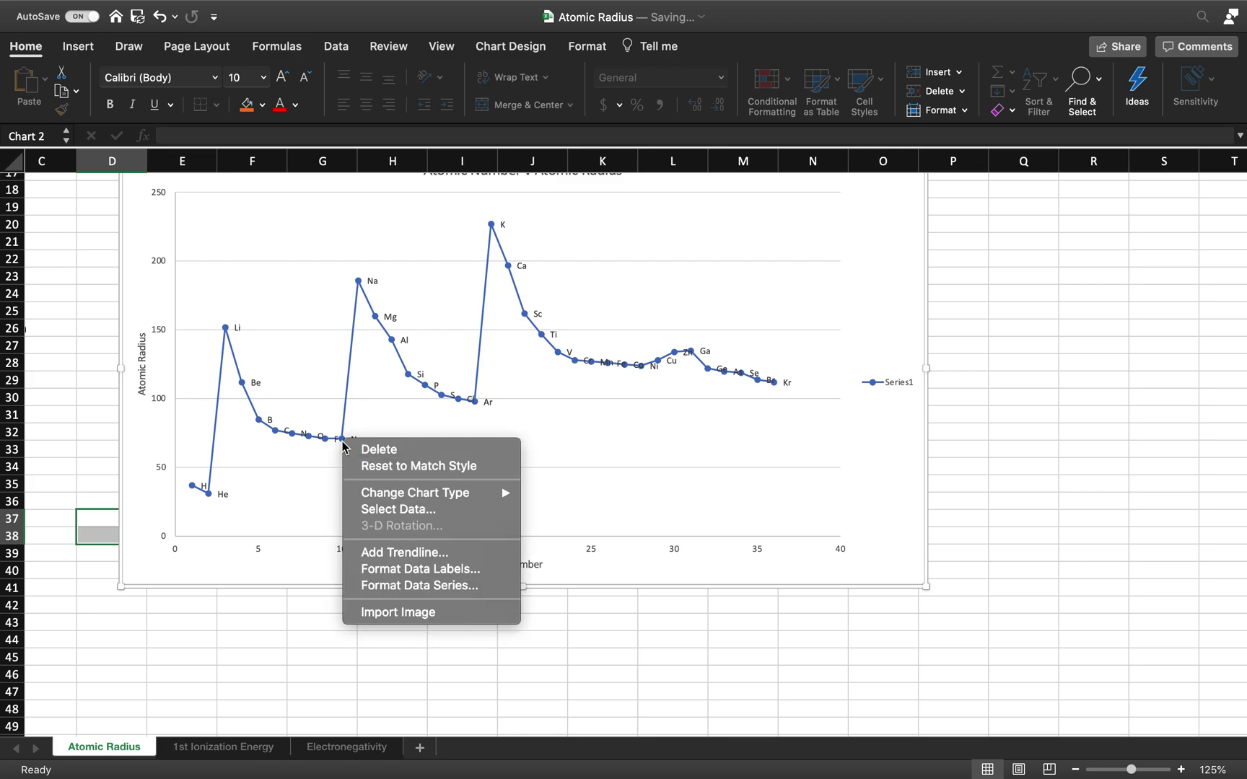
left_click(278, 665)
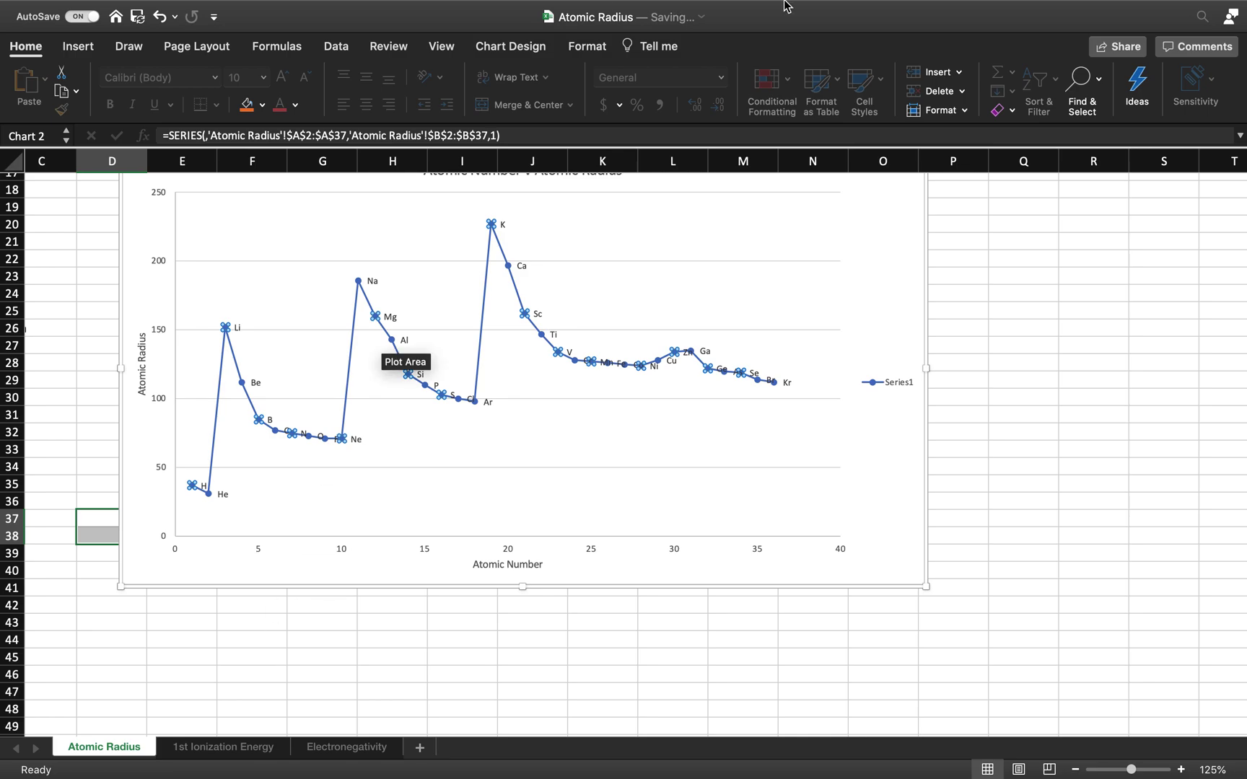
mouse_move(826, 9)
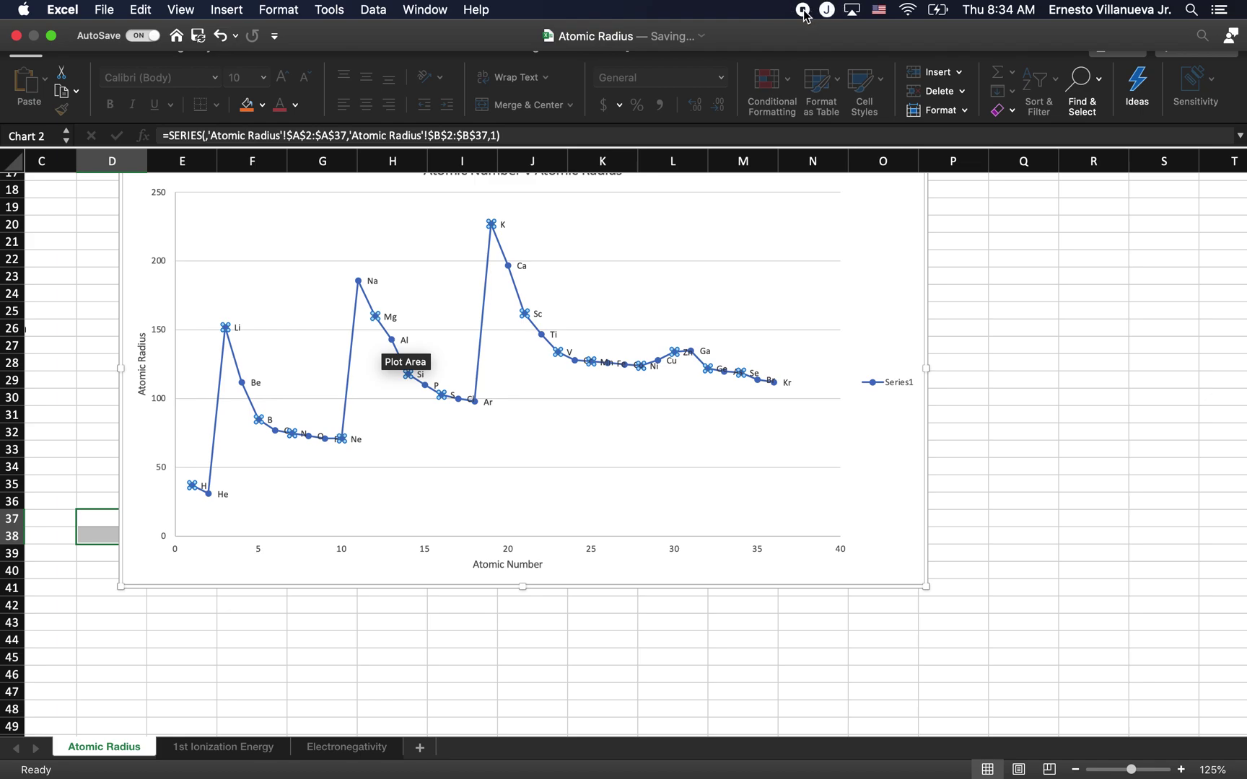